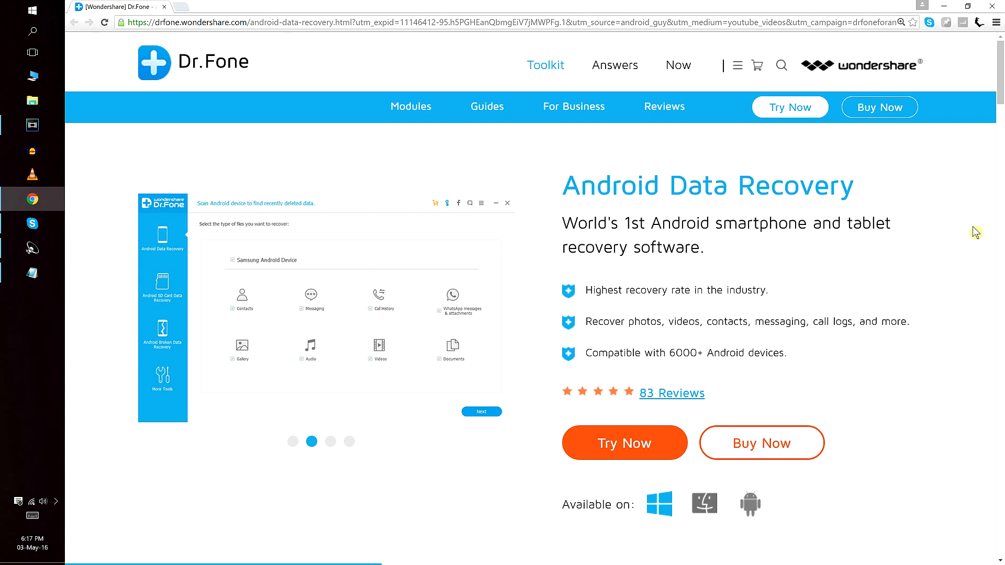
- Download the Dr.Fone for Android installer via Try Now on the Android Data Recovery page
{"action": "left_click", "coordinate": [660, 452]}
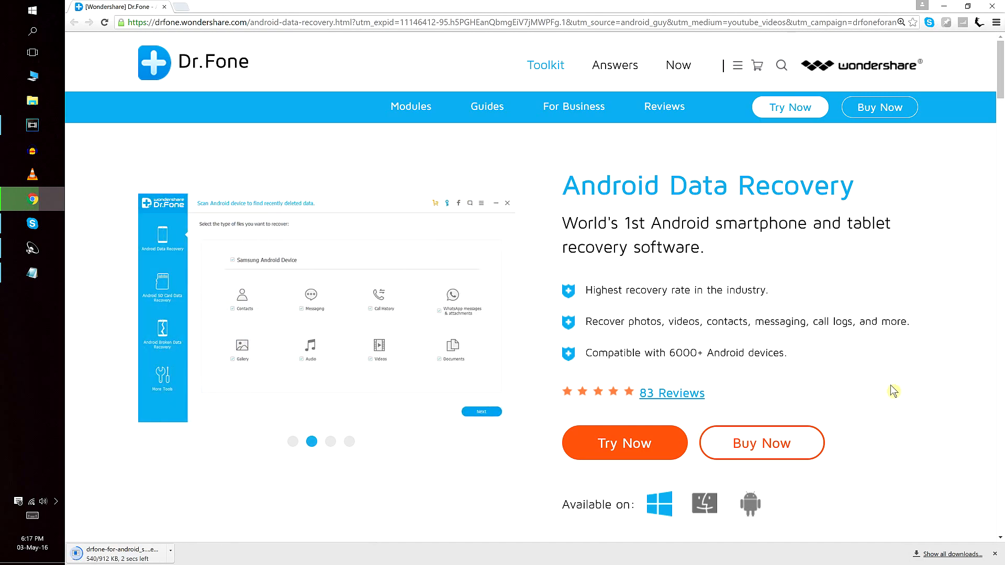
{"action": "scroll", "coordinate": [893, 389], "scroll_direction": "down", "scroll_amount": 5}
{"action": "scroll", "coordinate": [893, 390], "scroll_direction": "down", "scroll_amount": 5}
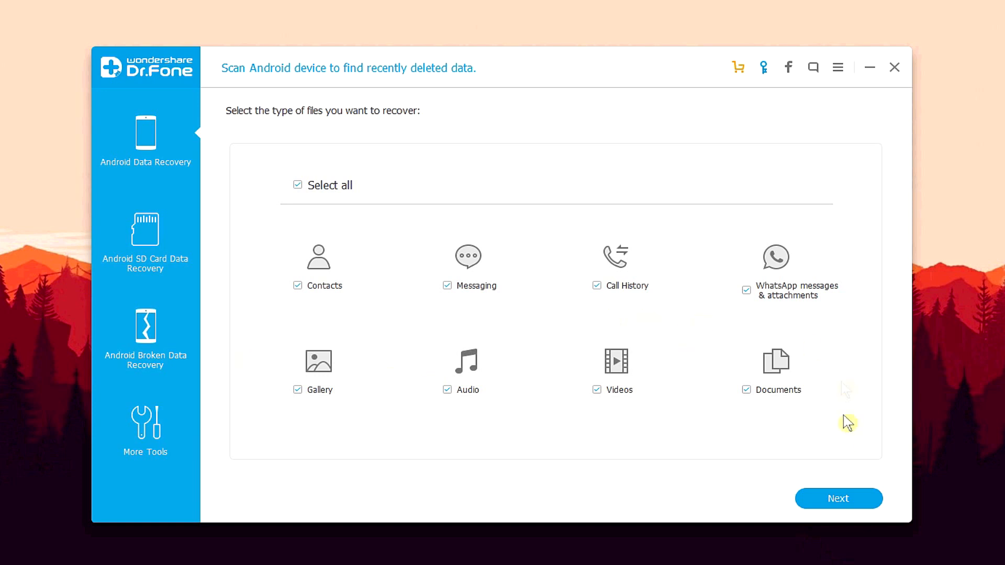
- Advance from the all-types file selection to the storage scanning mode screen
{"action": "left_click", "coordinate": [828, 510]}
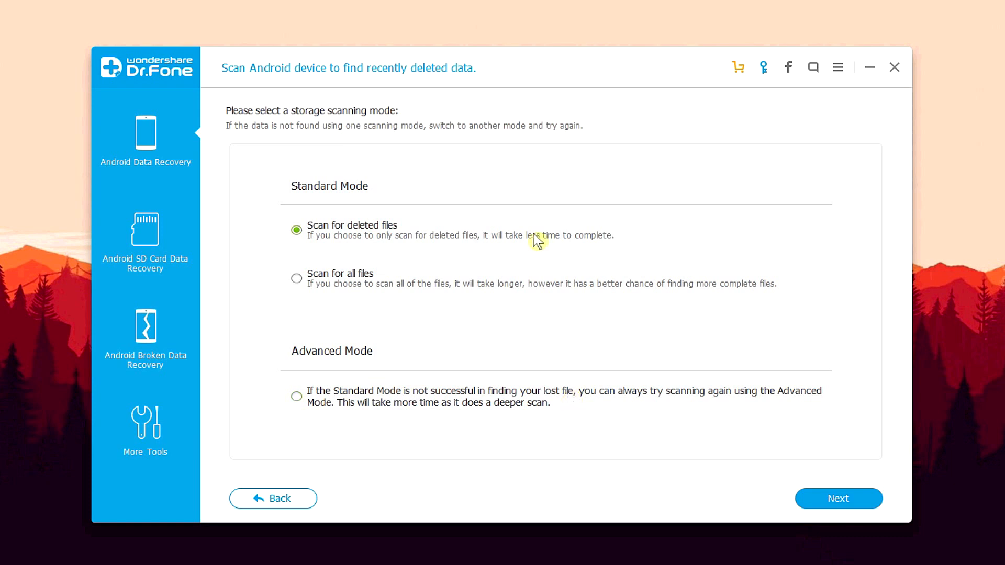
- Start the standard Scan for deleted files on the FIH M2_3G phone
{"action": "left_click", "coordinate": [834, 506]}
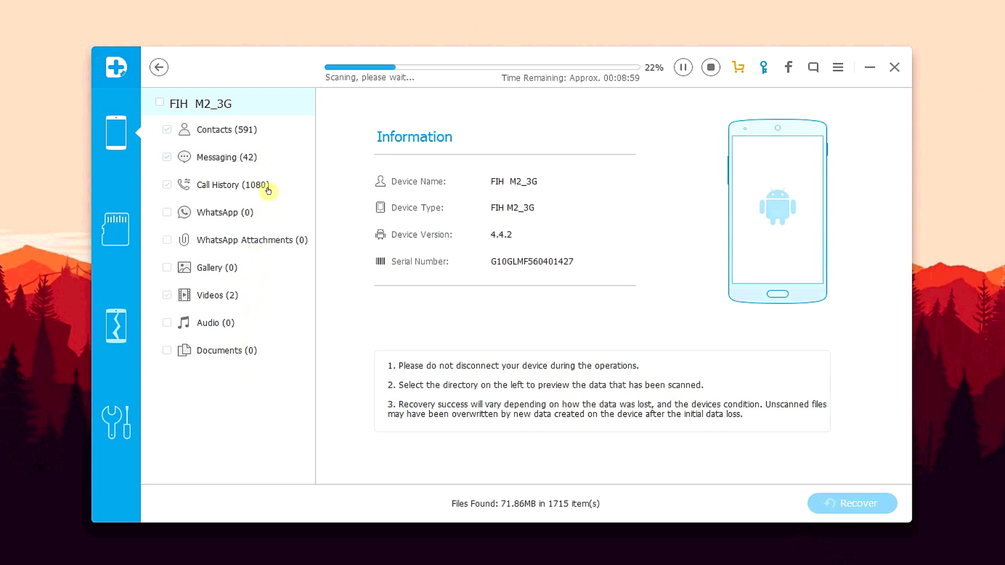
- Preview recovered contacts and text message threads such as DM-MOBIKW and VK-ACTHyd during the scan
{"action": "left_click", "coordinate": [234, 132]}
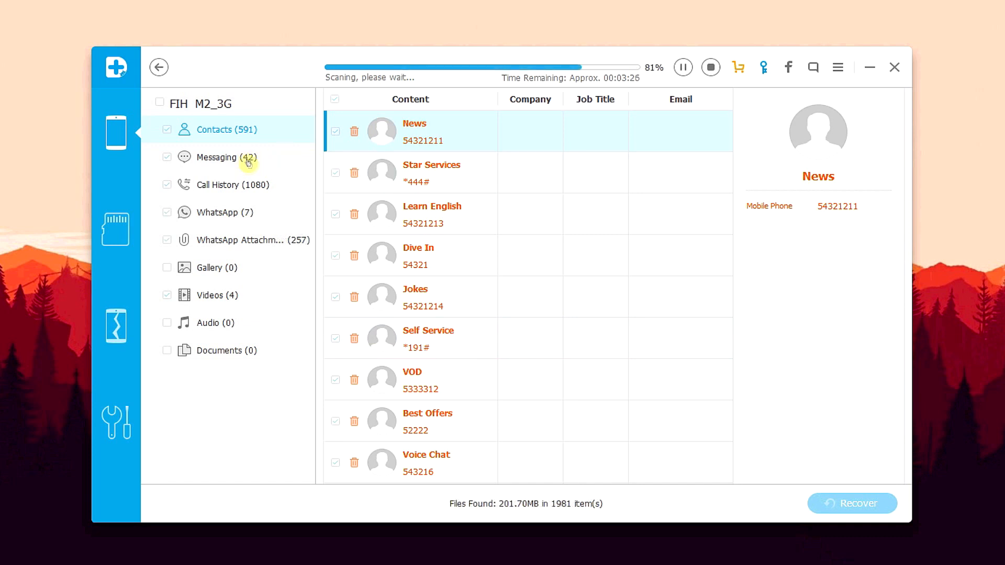
{"action": "left_click", "coordinate": [251, 164]}
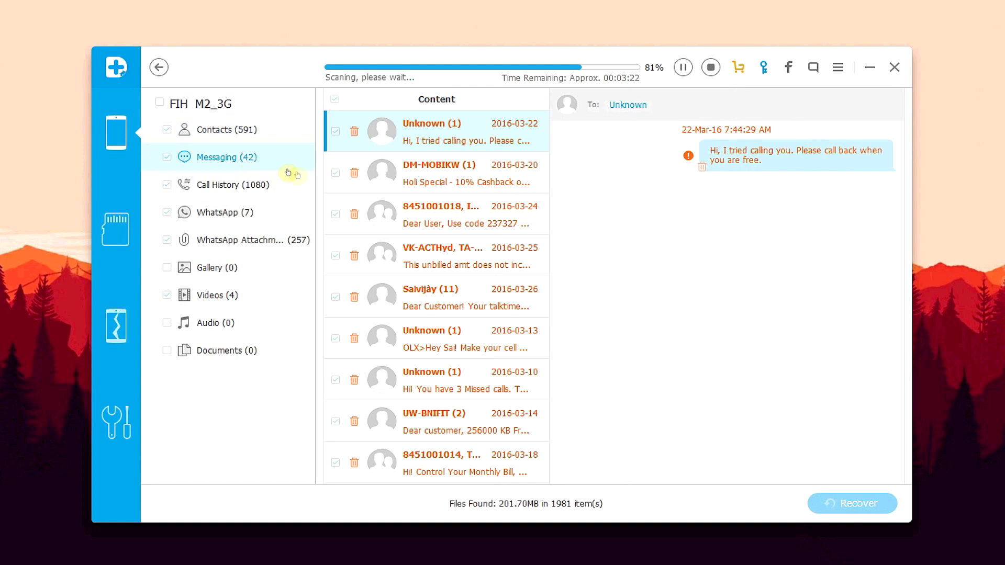
{"action": "left_click", "coordinate": [455, 185]}
{"action": "left_click", "coordinate": [460, 218]}
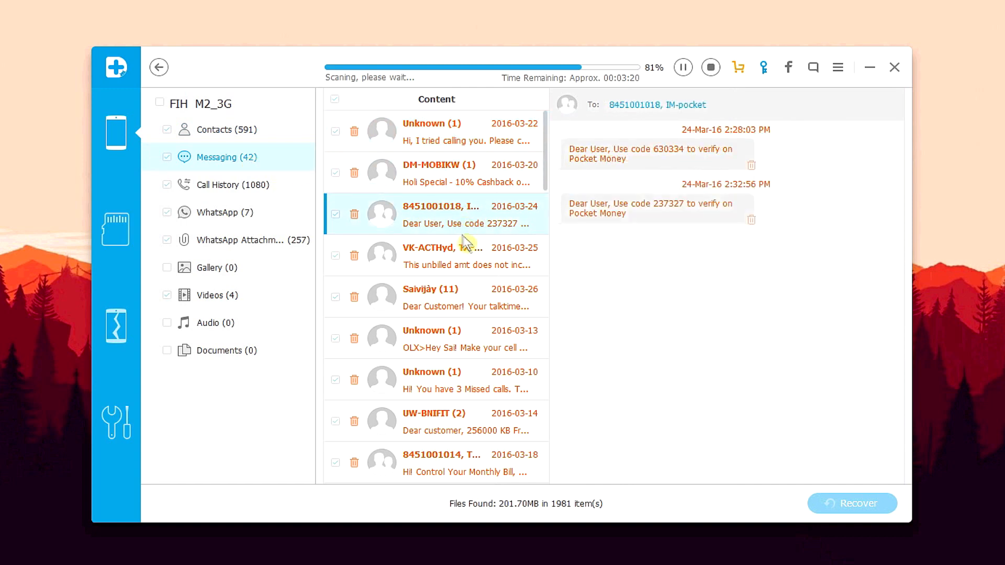
{"action": "left_click", "coordinate": [471, 257]}
{"action": "left_click", "coordinate": [473, 297]}
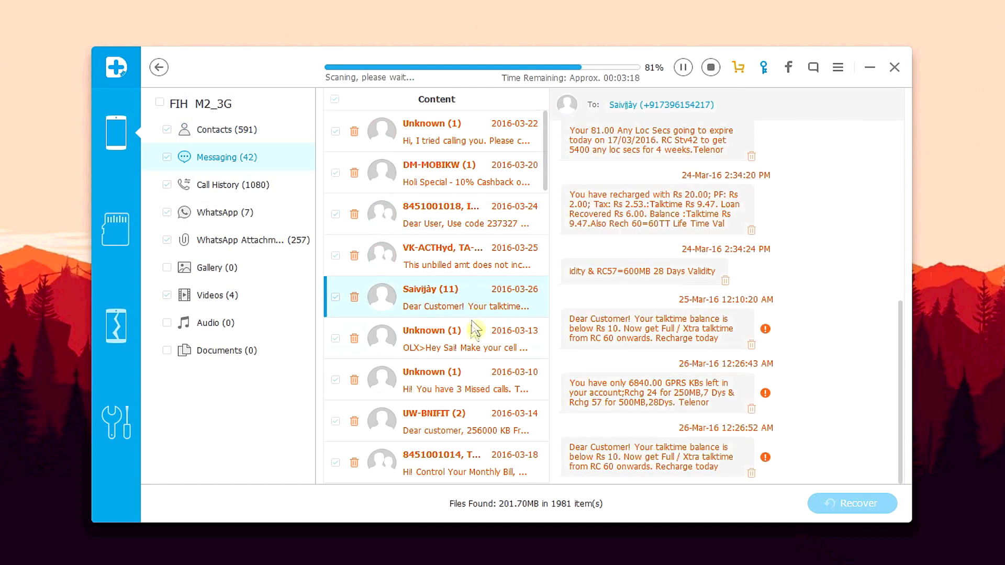
{"action": "key", "text": "End"}
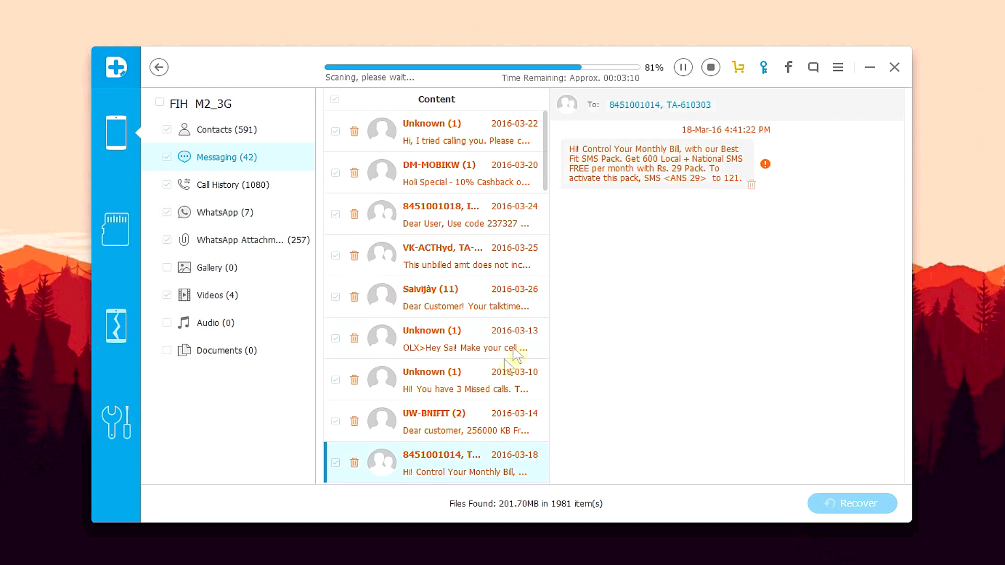
- Preview the recovered call history and WhatsApp chats, including the Epic Quotes chat
{"action": "left_click", "coordinate": [256, 190]}
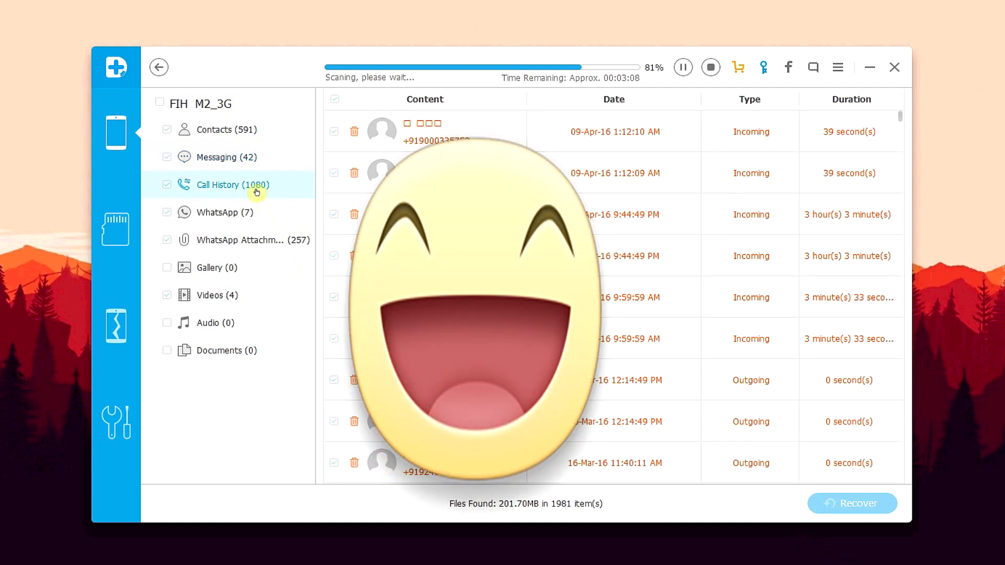
{"action": "left_click", "coordinate": [244, 213]}
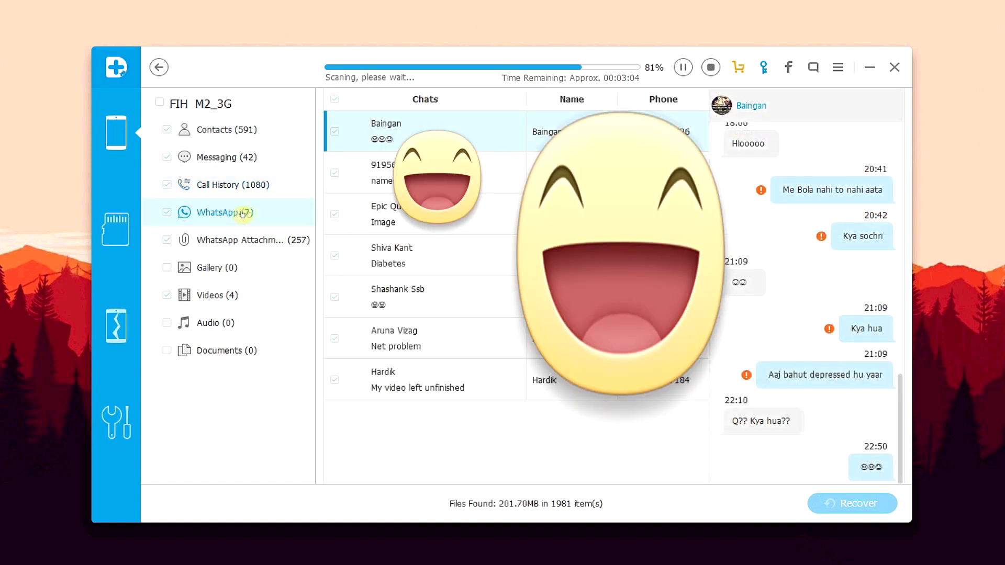
{"action": "key", "text": "Down"}
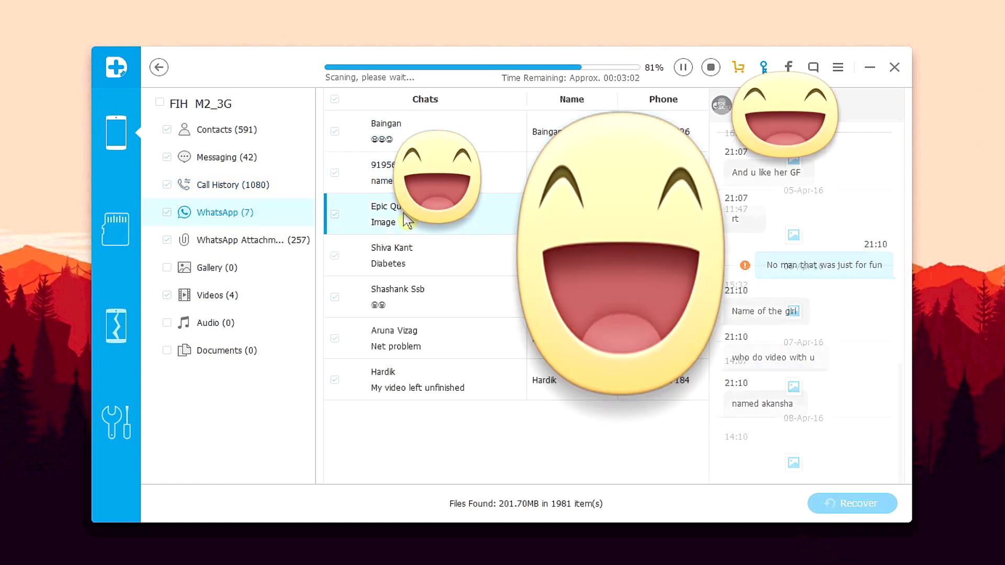
{"action": "left_click", "coordinate": [407, 220]}
{"action": "left_click", "coordinate": [415, 259]}
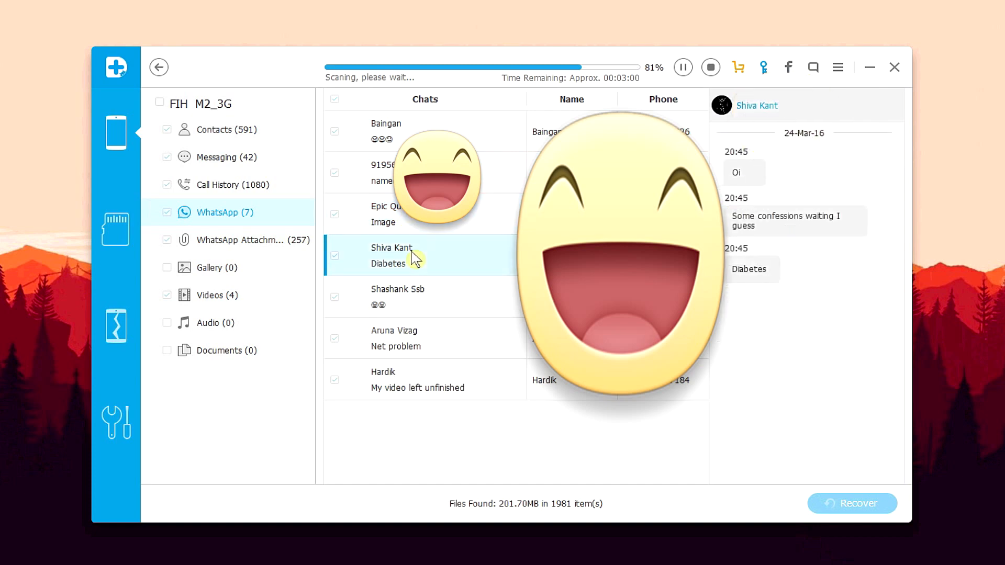
{"action": "left_click", "coordinate": [418, 292]}
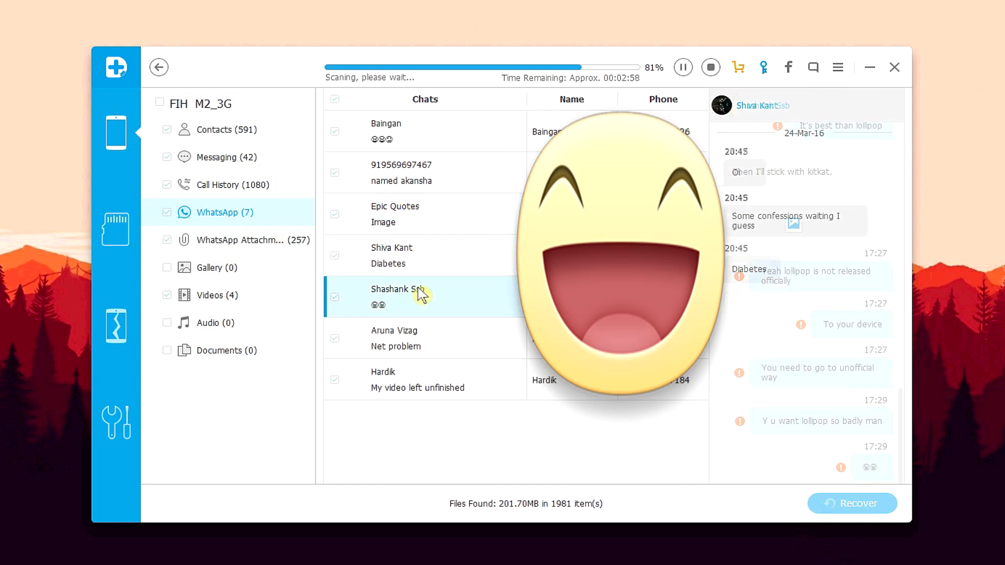
{"action": "left_click", "coordinate": [424, 377]}
- Browse the recovered WhatsApp attachment images until the scan completes
{"action": "left_click", "coordinate": [276, 244]}
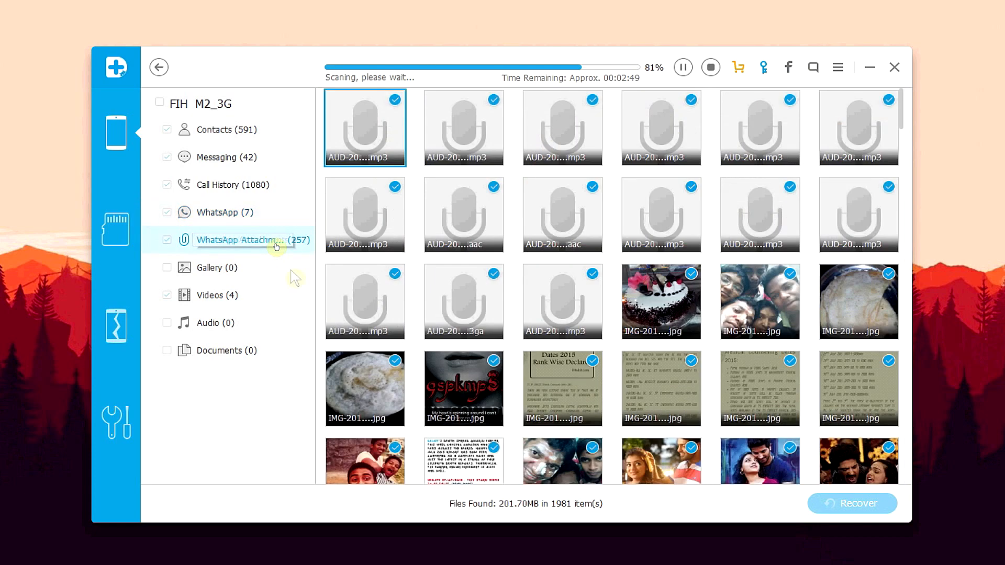
{"action": "scroll", "coordinate": [485, 296], "scroll_direction": "down", "scroll_amount": 5}
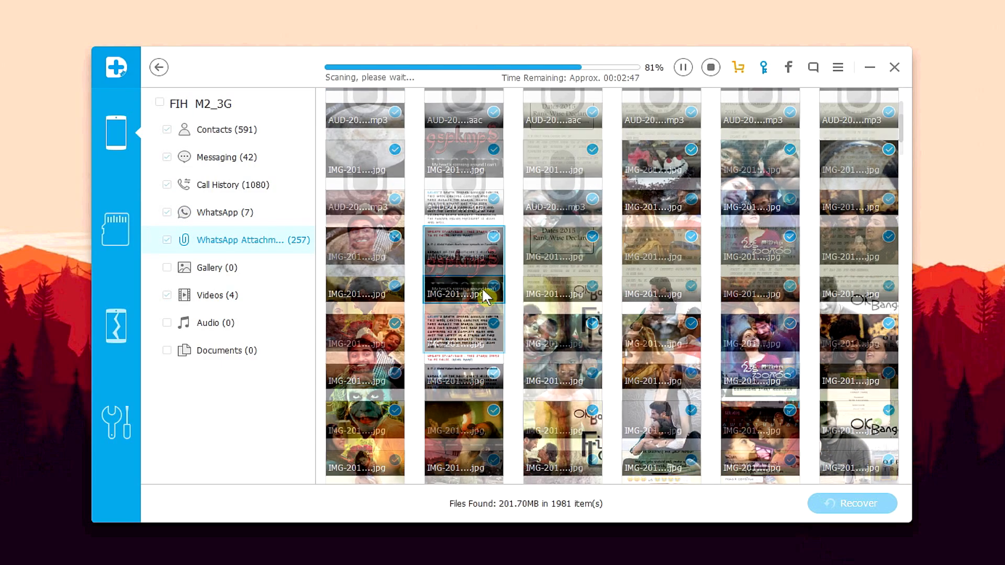
{"action": "scroll", "coordinate": [485, 297], "scroll_direction": "down", "scroll_amount": 3}
{"action": "scroll", "coordinate": [485, 297], "scroll_direction": "down", "scroll_amount": 1}
{"action": "scroll", "coordinate": [485, 296], "scroll_direction": "down", "scroll_amount": 3}
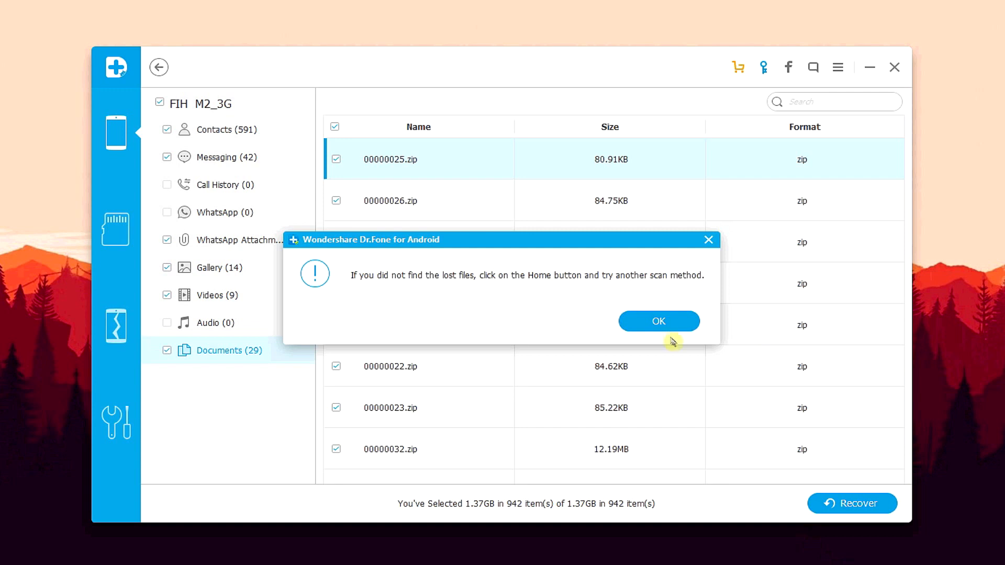
- Dismiss the scan-finished notice and review the final recovered contacts and messages
{"action": "left_click", "coordinate": [663, 322]}
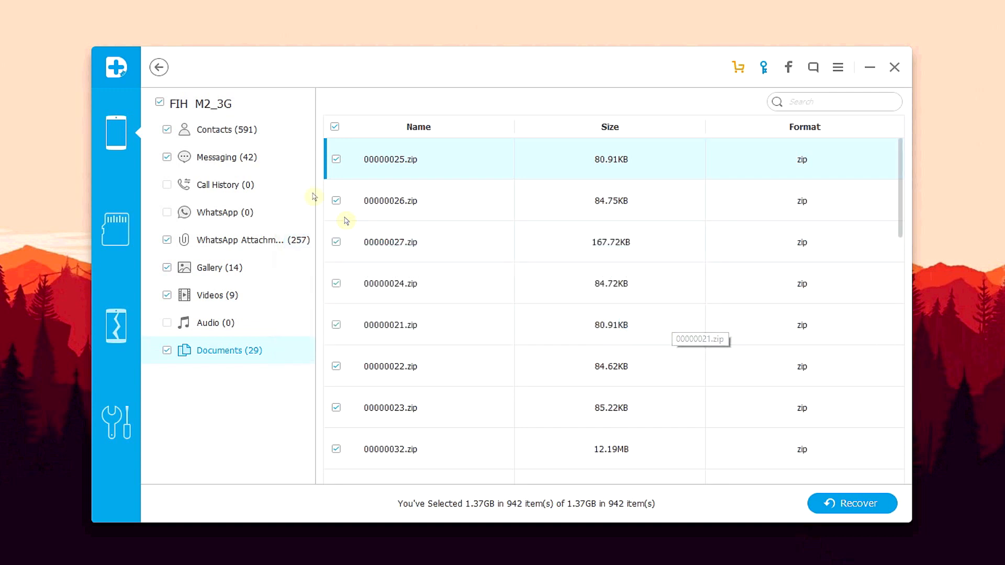
{"action": "left_click", "coordinate": [226, 131]}
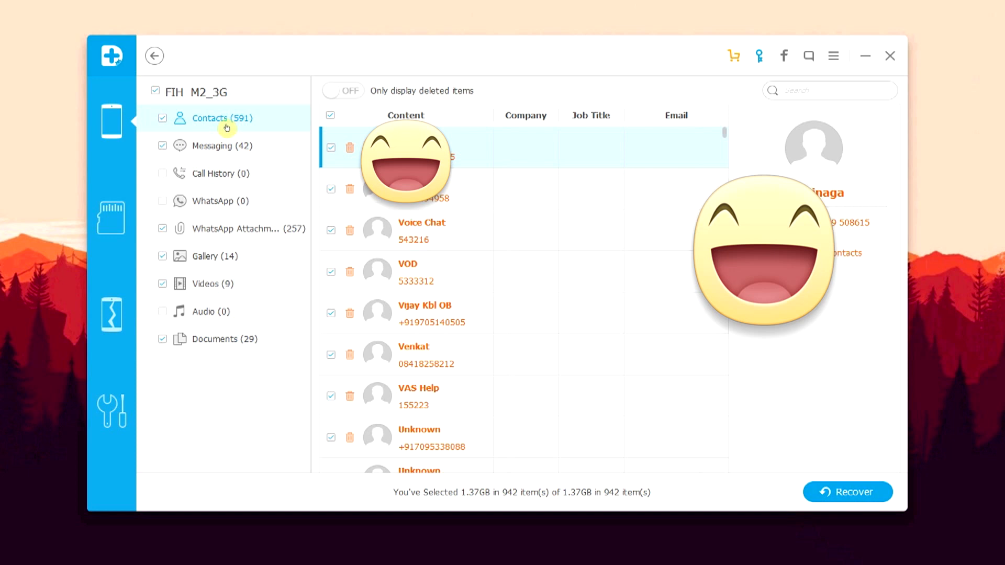
{"action": "left_click", "coordinate": [222, 145]}
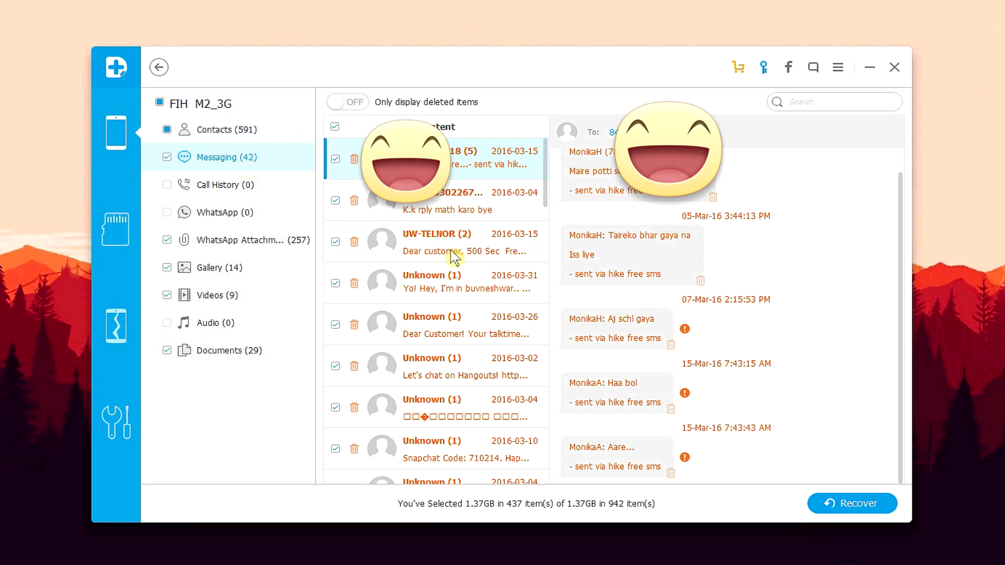
- Read the UW-TELNOR thread, messages from 2016-03-31 and 2016-03-26, and a Hangouts invitation
{"action": "left_click", "coordinate": [461, 253]}
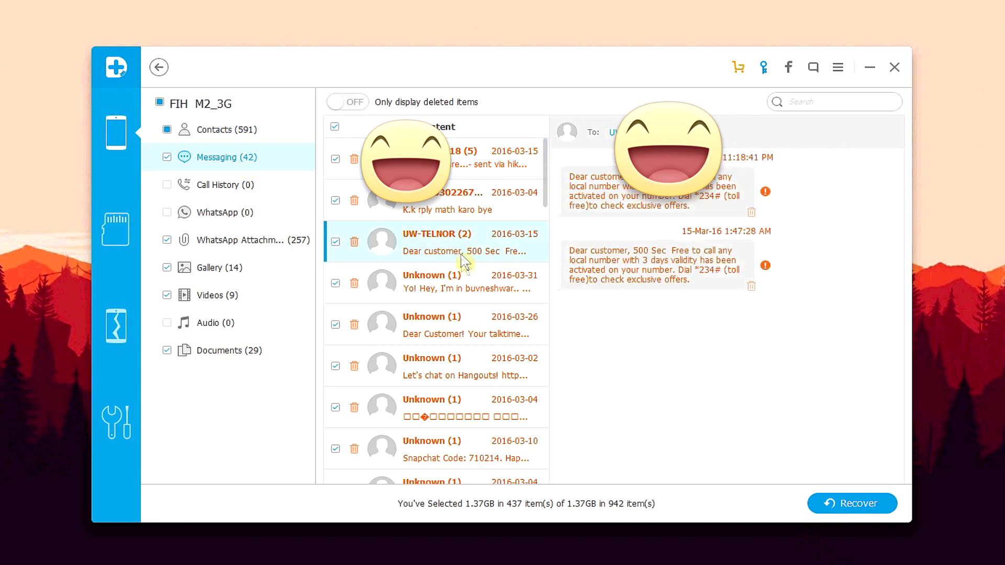
{"action": "left_click", "coordinate": [473, 294]}
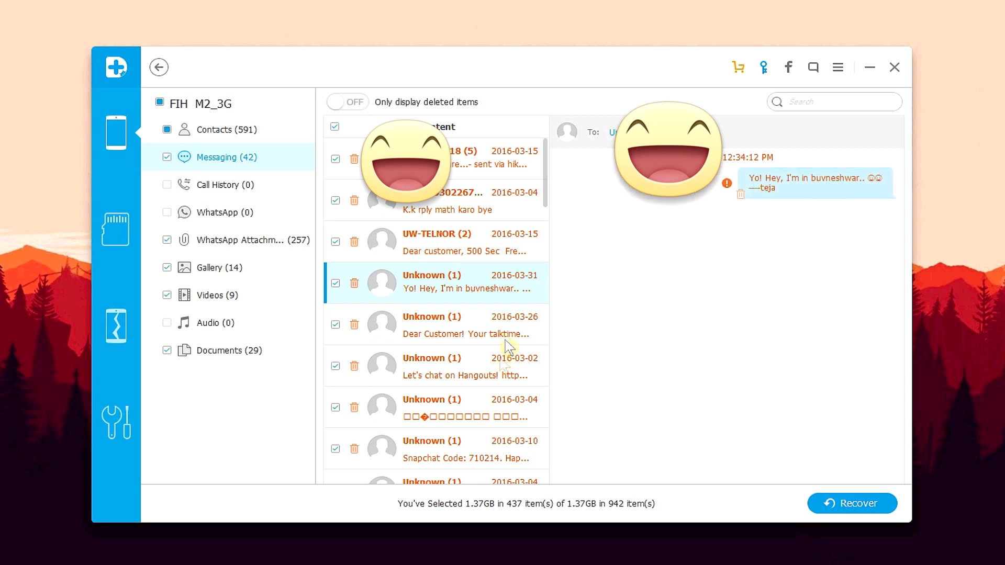
{"action": "left_click", "coordinate": [486, 337]}
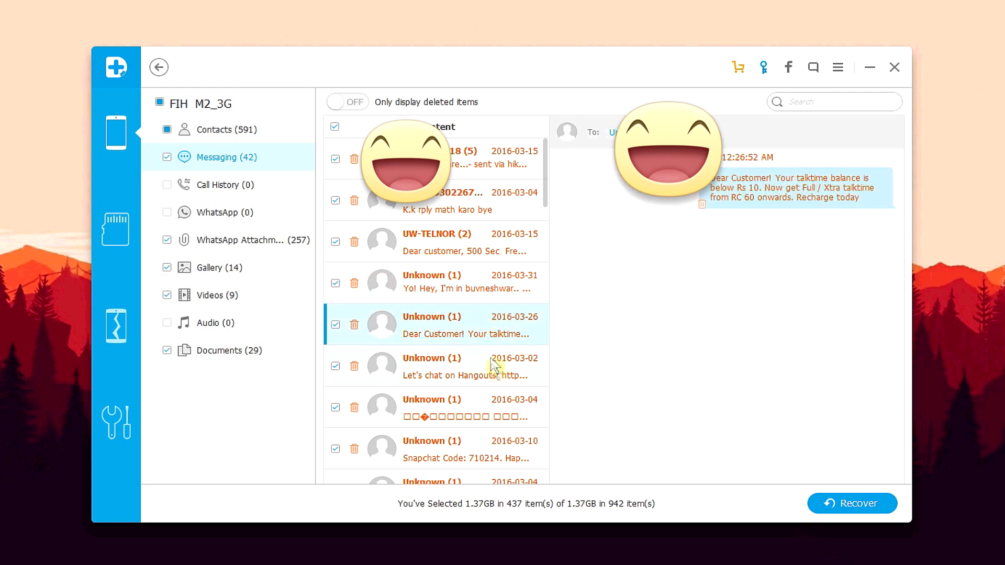
{"action": "left_click", "coordinate": [495, 374]}
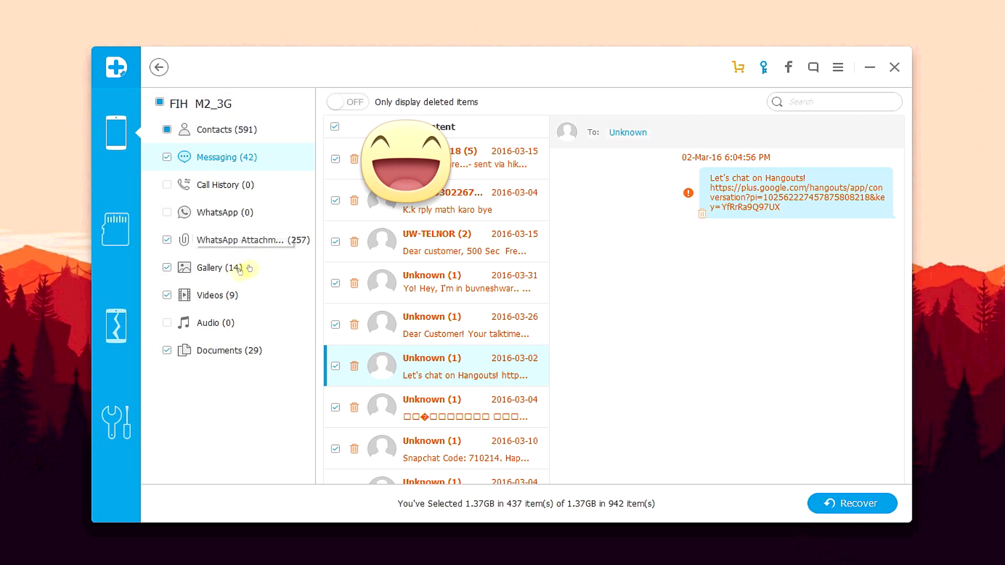
- In Gallery, exclude photos 00000044, 00000043, 00000042, 00000046 and 00000052 from recovery
{"action": "left_click", "coordinate": [238, 270]}
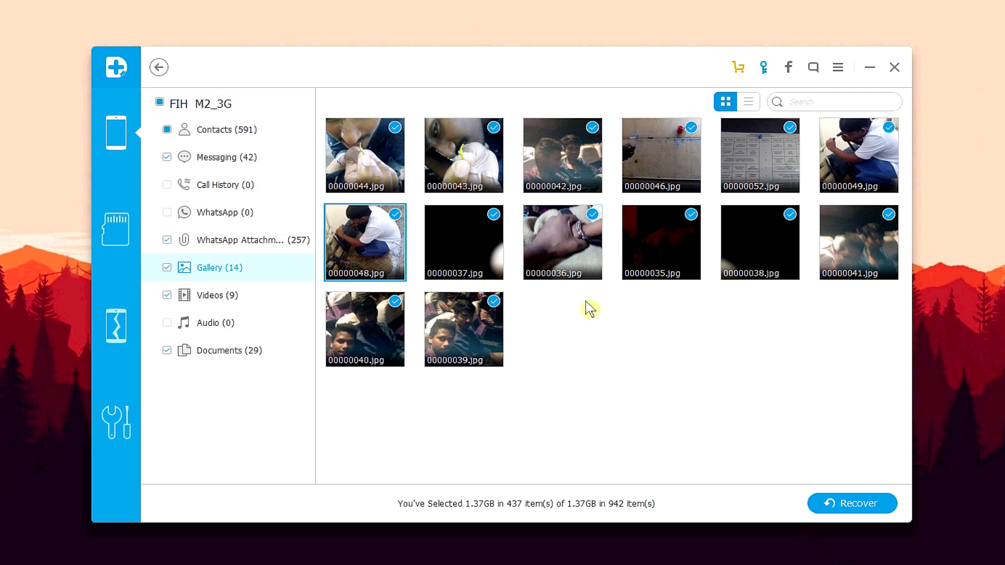
{"action": "left_click", "coordinate": [395, 128]}
{"action": "left_click", "coordinate": [494, 128]}
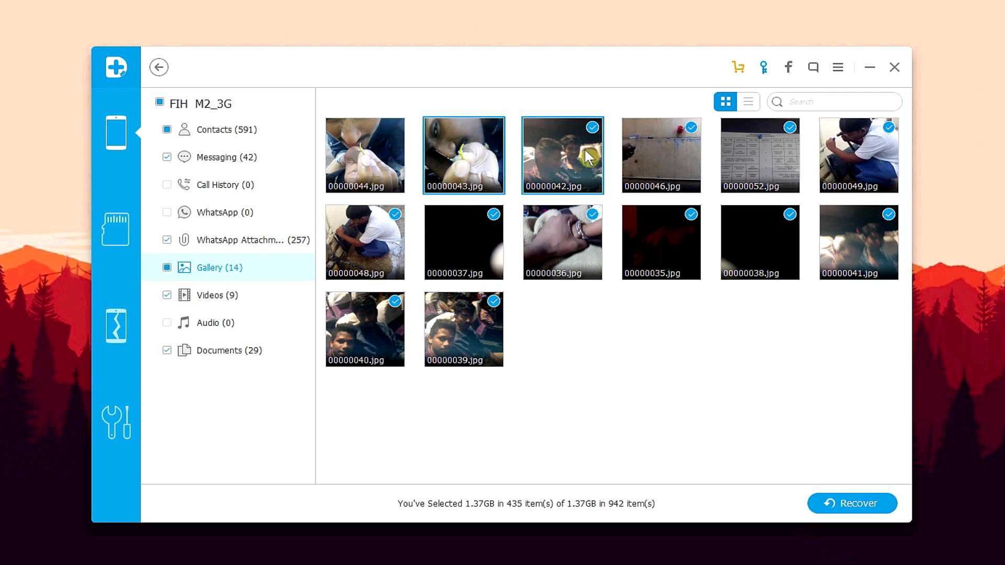
{"action": "left_click", "coordinate": [592, 128]}
{"action": "left_click", "coordinate": [690, 128]}
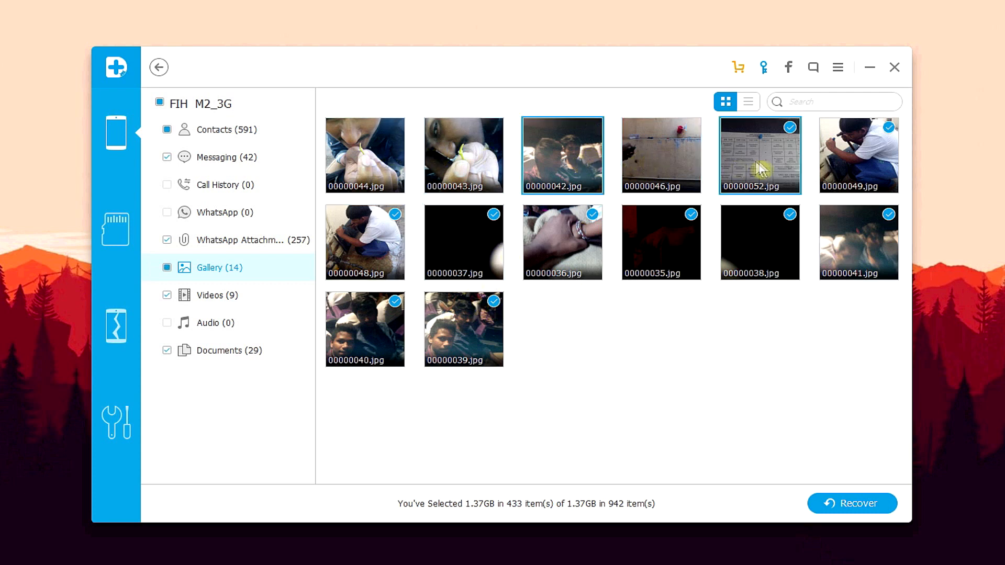
{"action": "left_click", "coordinate": [790, 127]}
- Exclude photos 00000037, 00000036, 00000035, 00000038 and 00000041, then recover the remaining four
{"action": "left_click", "coordinate": [494, 215]}
{"action": "left_click", "coordinate": [592, 215]}
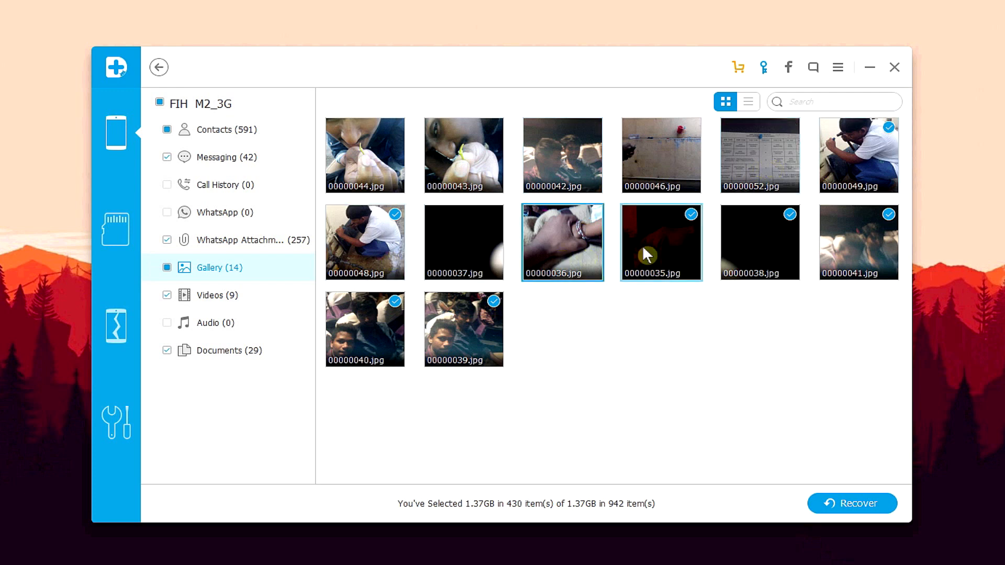
{"action": "left_click", "coordinate": [690, 215]}
{"action": "left_click", "coordinate": [790, 215]}
{"action": "left_click", "coordinate": [888, 214]}
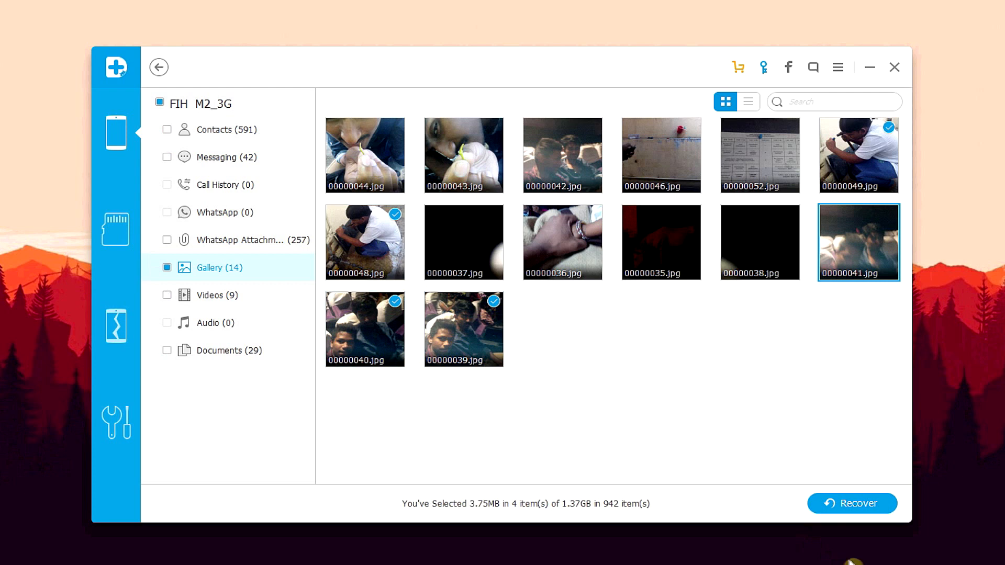
{"action": "left_click", "coordinate": [852, 506]}
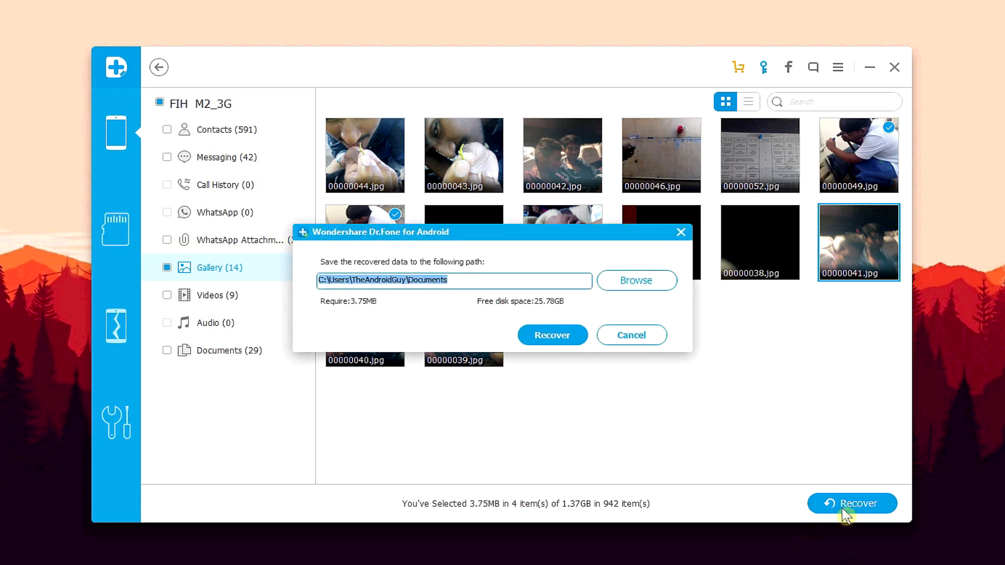
- Set the Desktop as the output folder and recover the four selected photos there
{"action": "left_click", "coordinate": [637, 280]}
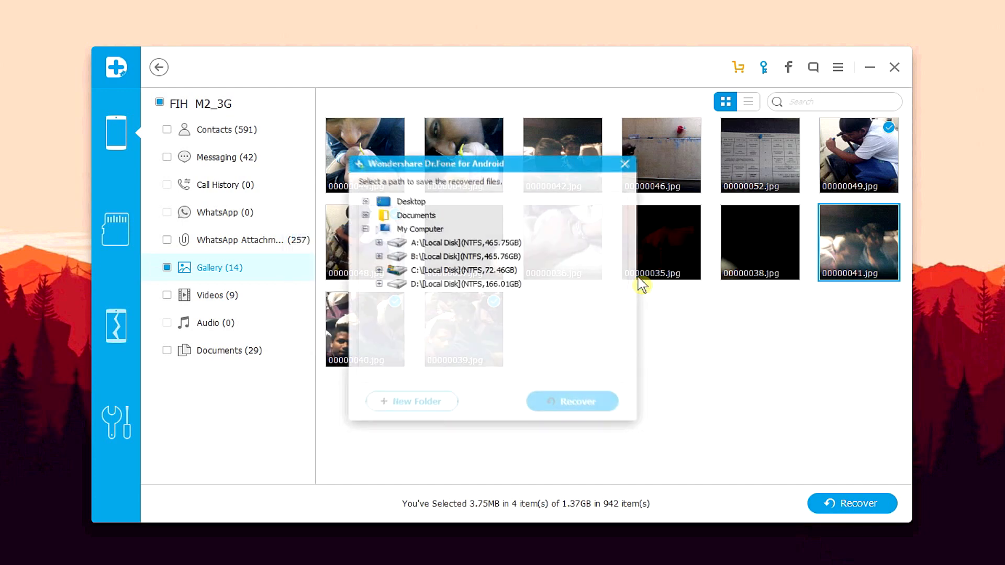
{"action": "left_click", "coordinate": [410, 201]}
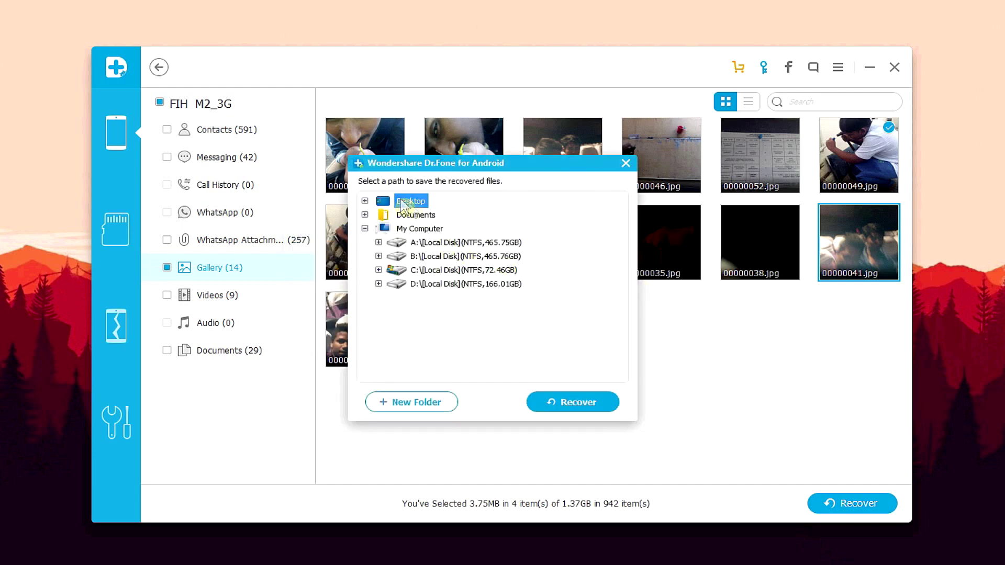
{"action": "left_click", "coordinate": [577, 403]}
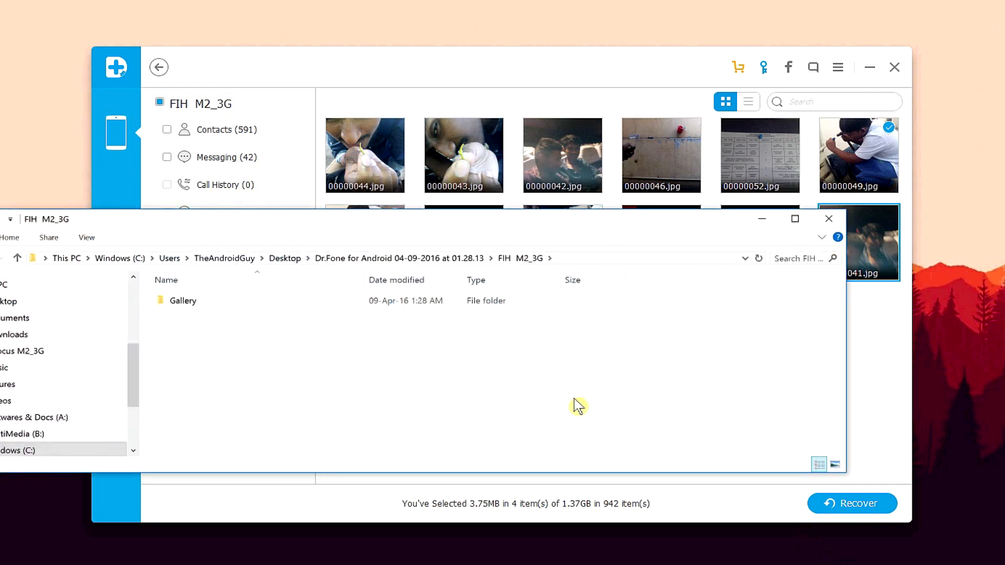
- Browse into Gallery > JPG and open recovered photo 00000048 in Photos
{"action": "double_click", "coordinate": [456, 318]}
{"action": "double_click", "coordinate": [455, 300]}
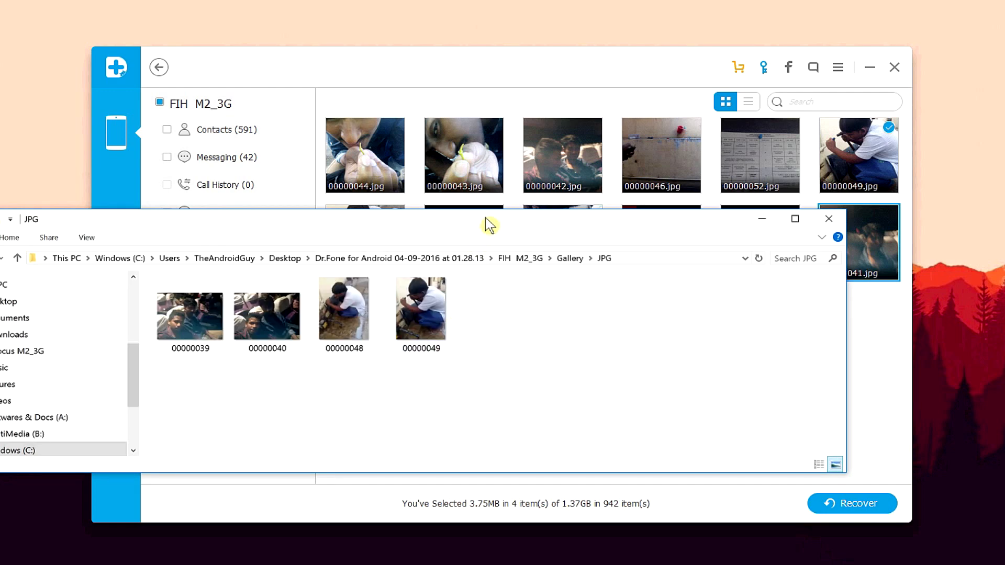
{"action": "left_click_drag", "start_coordinate": [486, 224], "coordinate": [534, 170]}
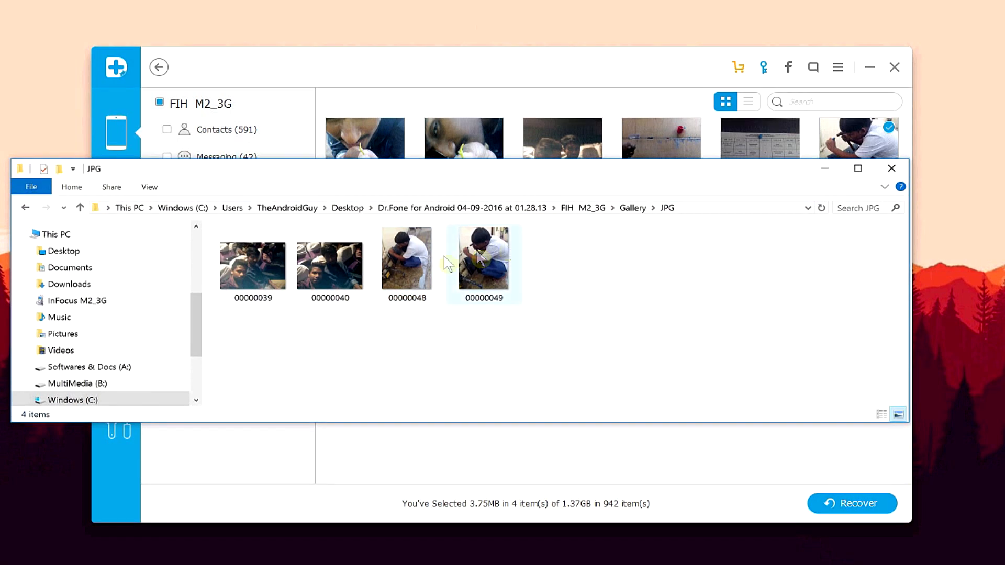
{"action": "double_click", "coordinate": [407, 263]}
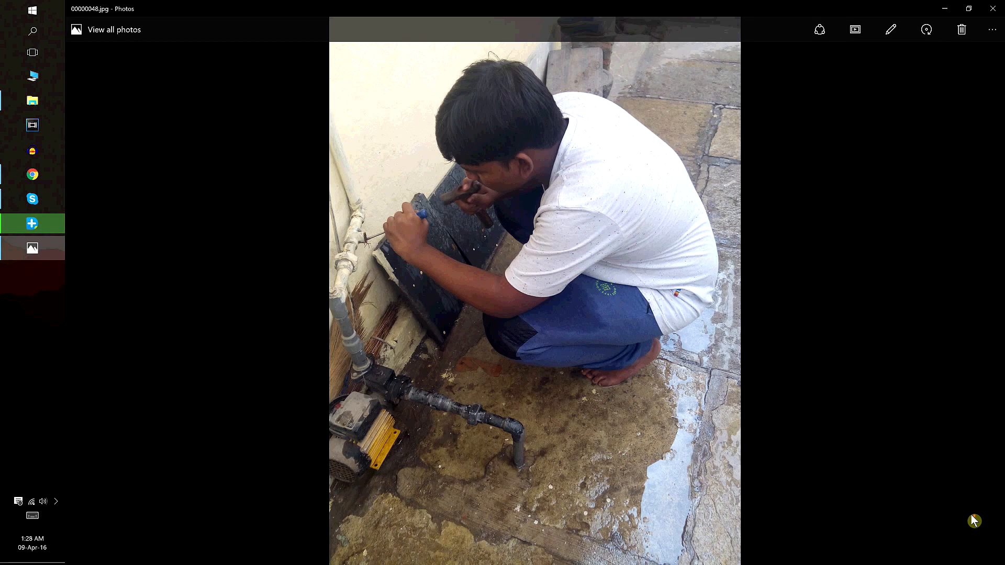
- Zoom into photo 00000048 to check detail, reset the view and close Photos
{"action": "key", "text": "ctrl+plus"}
{"action": "key", "text": "ctrl+plus"}
{"action": "key", "text": "ctrl+plus"}
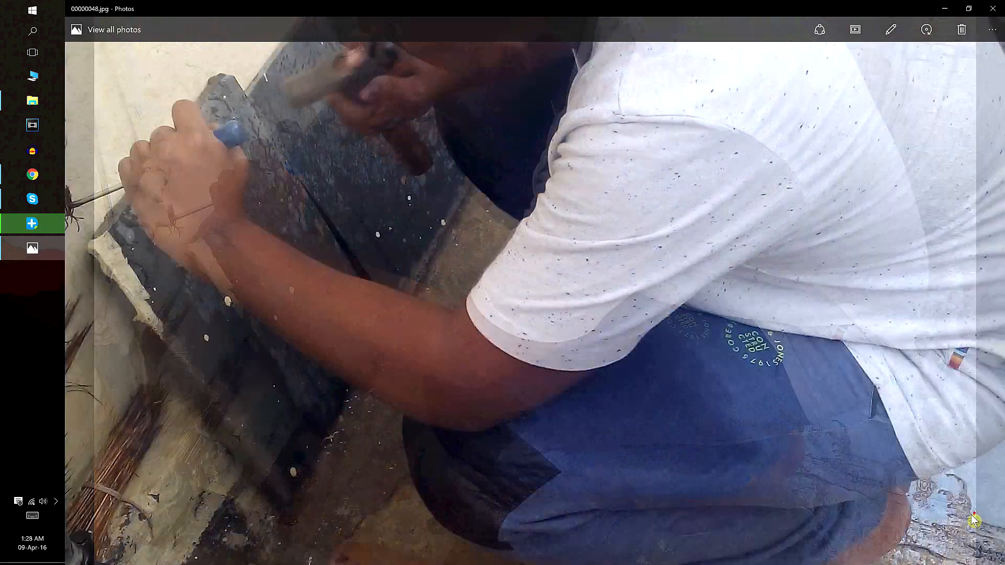
{"action": "double_click", "coordinate": [438, 329]}
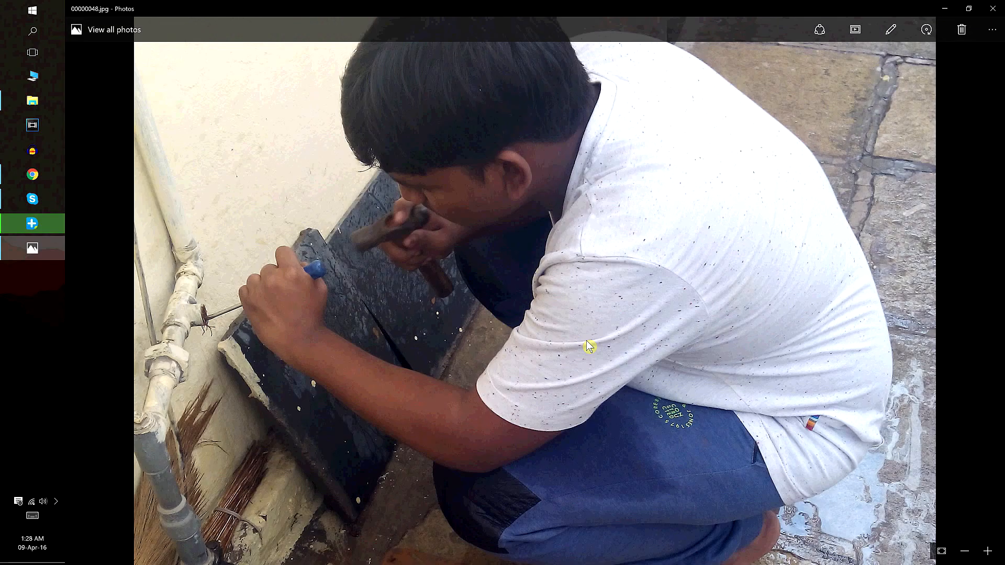
{"action": "scroll", "coordinate": [587, 340], "scroll_direction": "down", "scroll_amount": 3}
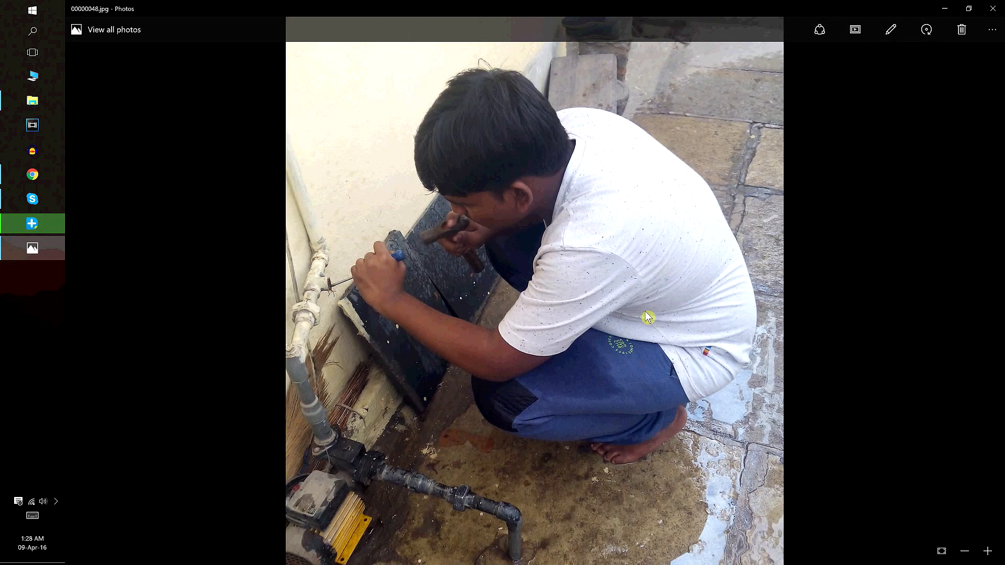
{"action": "left_click", "coordinate": [992, 8]}
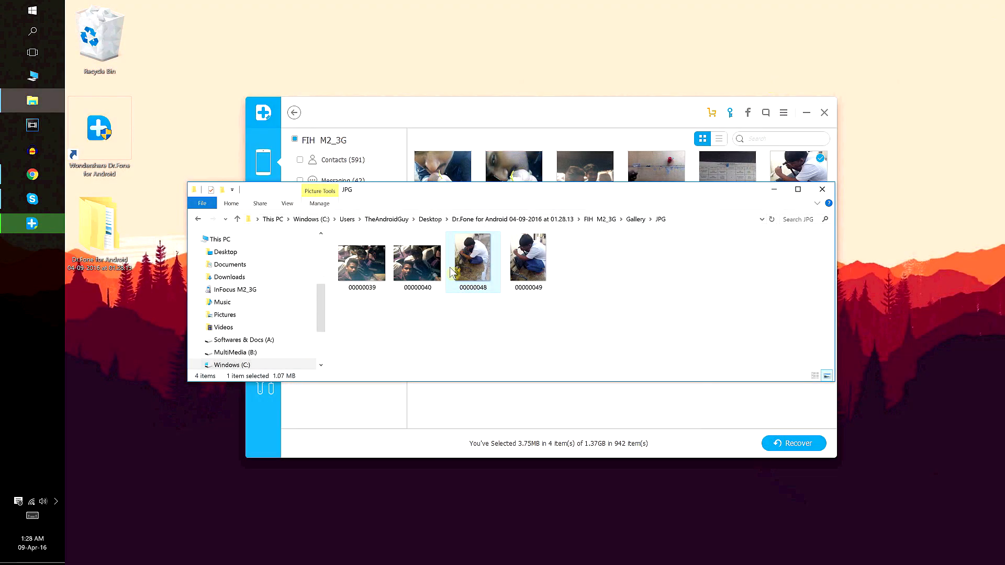
- View recovered photo 00000039 in Photos and close it
{"action": "double_click", "coordinate": [361, 263]}
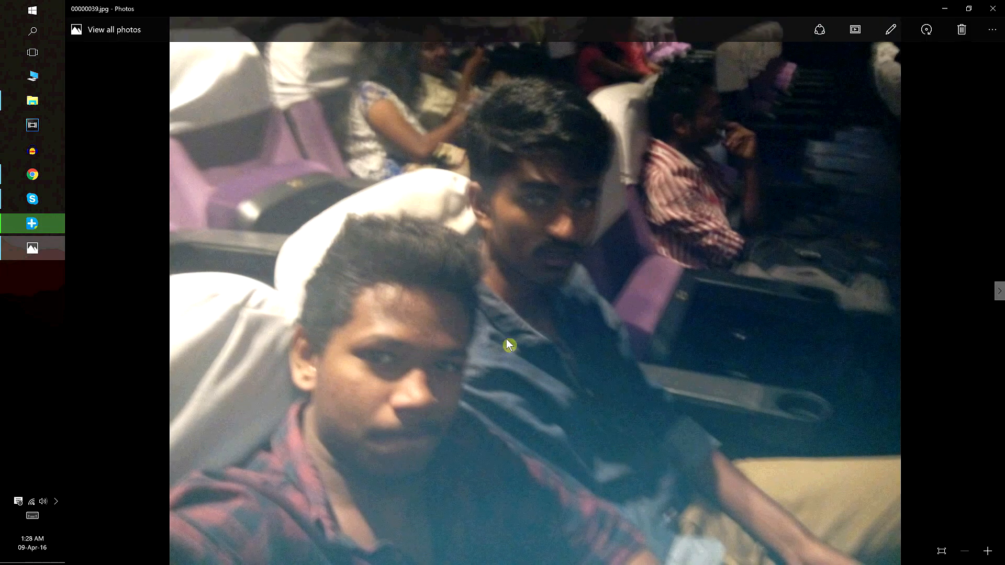
{"action": "left_click", "coordinate": [992, 9]}
- Check photo 00000048's properties, highlighting its 1.07 MB size and JPG file type
{"action": "right_click", "coordinate": [473, 264]}
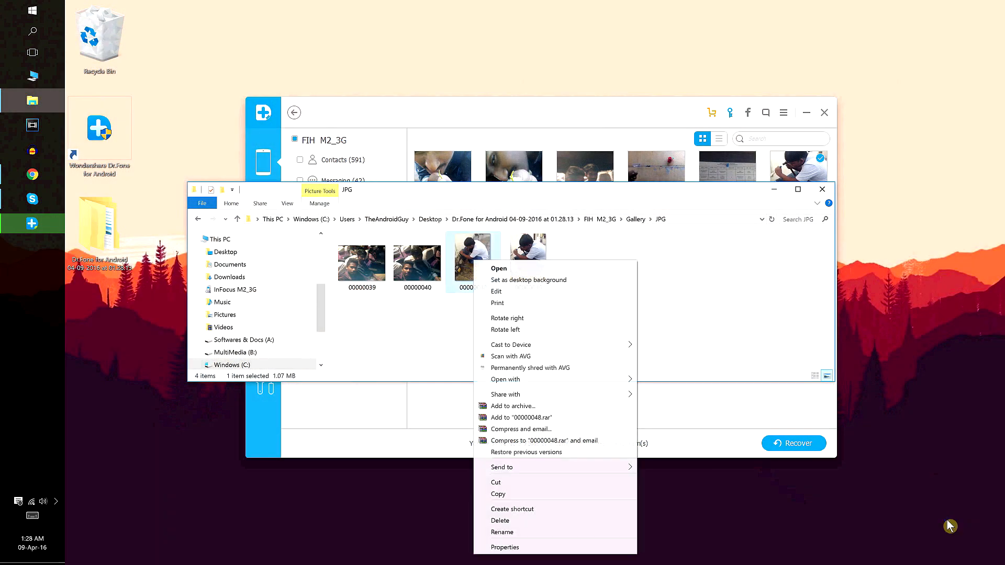
{"action": "left_click", "coordinate": [550, 546]}
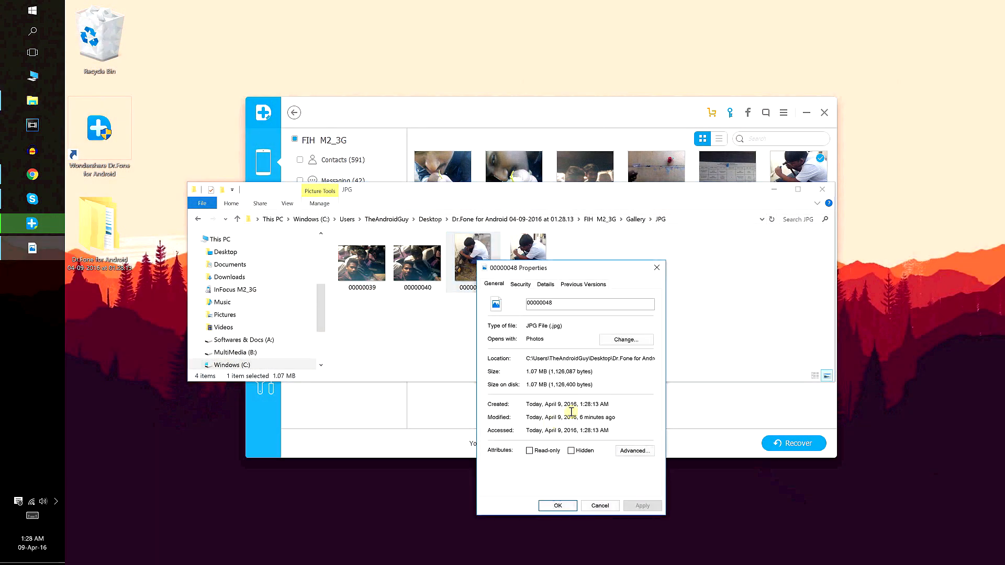
{"action": "left_click_drag", "start_coordinate": [526, 385], "coordinate": [548, 384]}
{"action": "left_click_drag", "start_coordinate": [564, 325], "coordinate": [524, 325]}
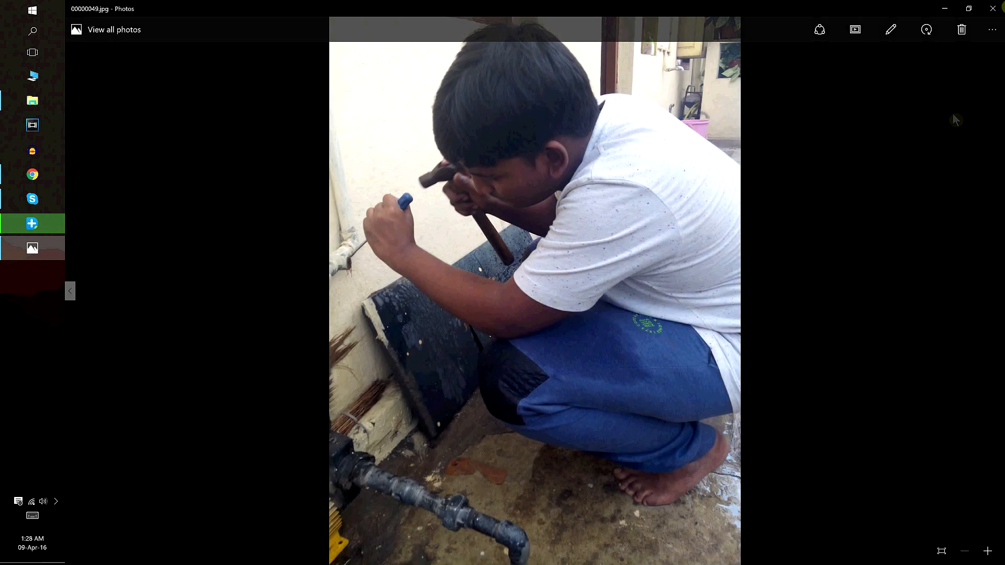
- Reopen photo 00000048 full screen for a final look, then close Photos and the Explorer window
{"action": "left_click", "coordinate": [992, 9]}
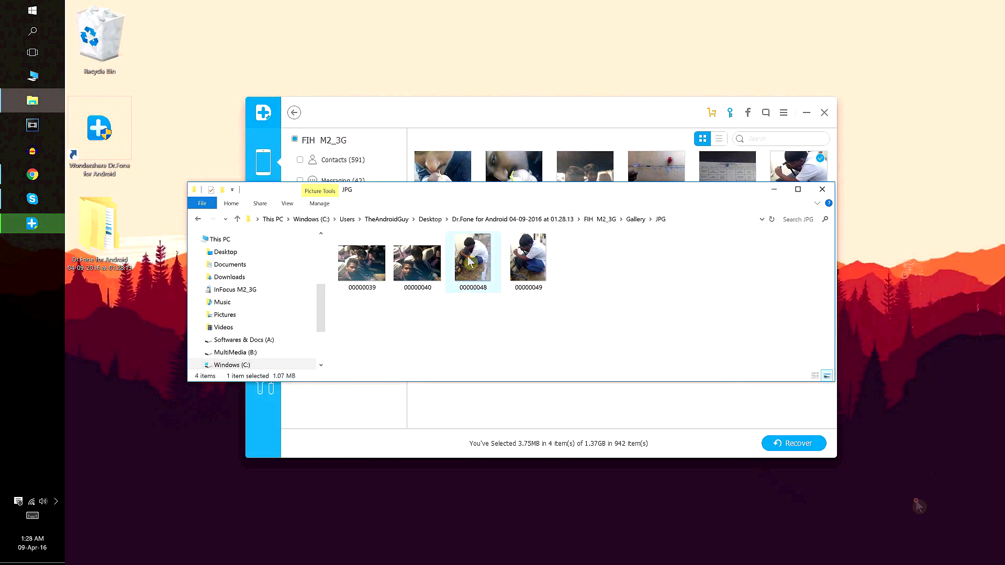
{"action": "double_click", "coordinate": [528, 258]}
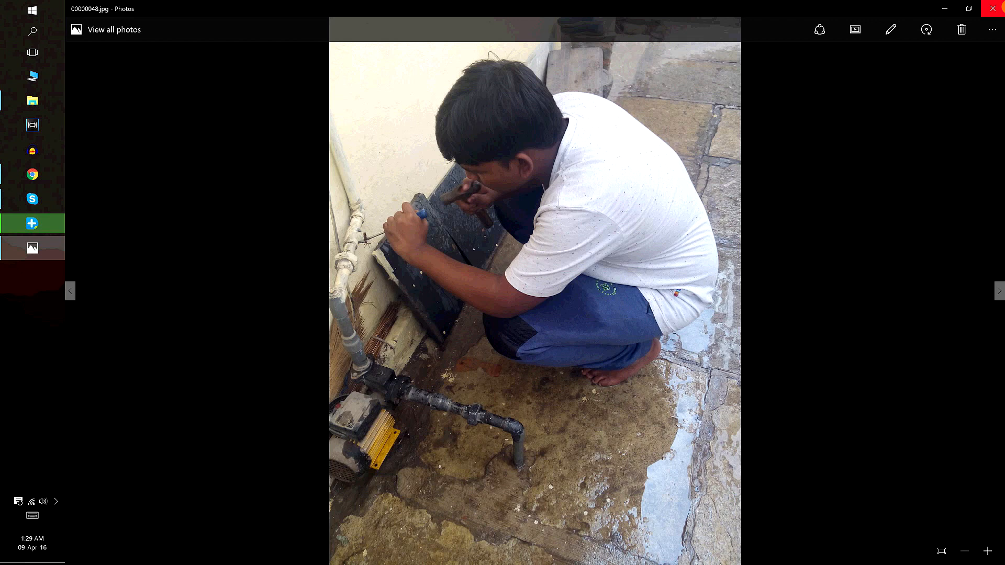
{"action": "left_click", "coordinate": [991, 8]}
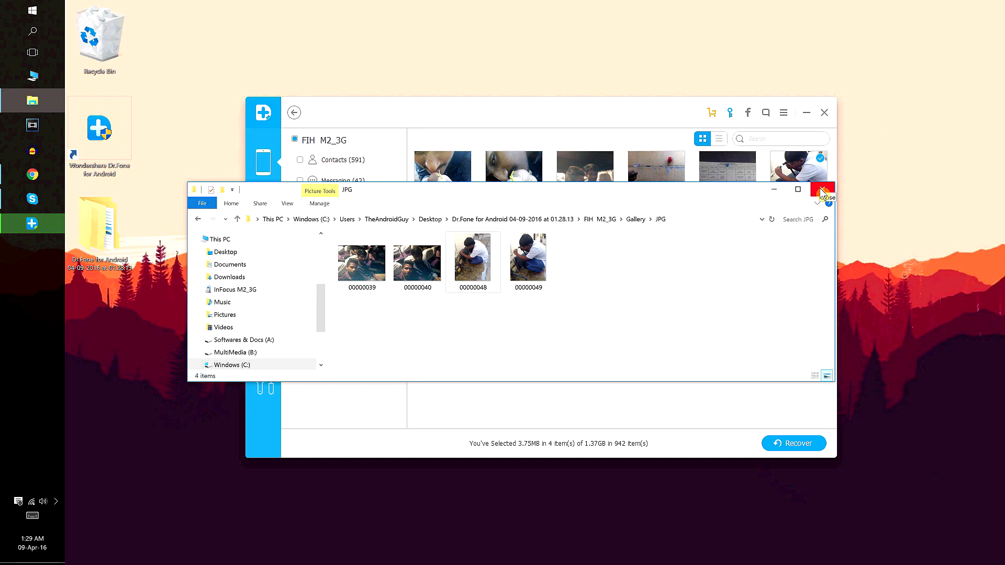
{"action": "left_click", "coordinate": [824, 191]}
- Move the Dr.Fone for Android folder to the desktop top, browse into its JPG subfolder, and close it
{"action": "left_click_drag", "start_coordinate": [100, 223], "coordinate": [231, 49]}
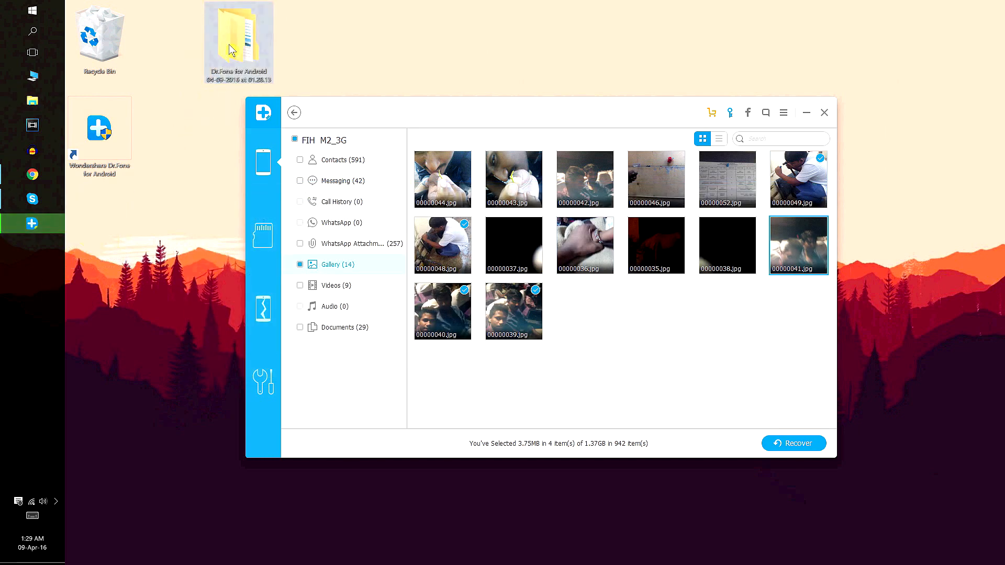
{"action": "double_click", "coordinate": [231, 49]}
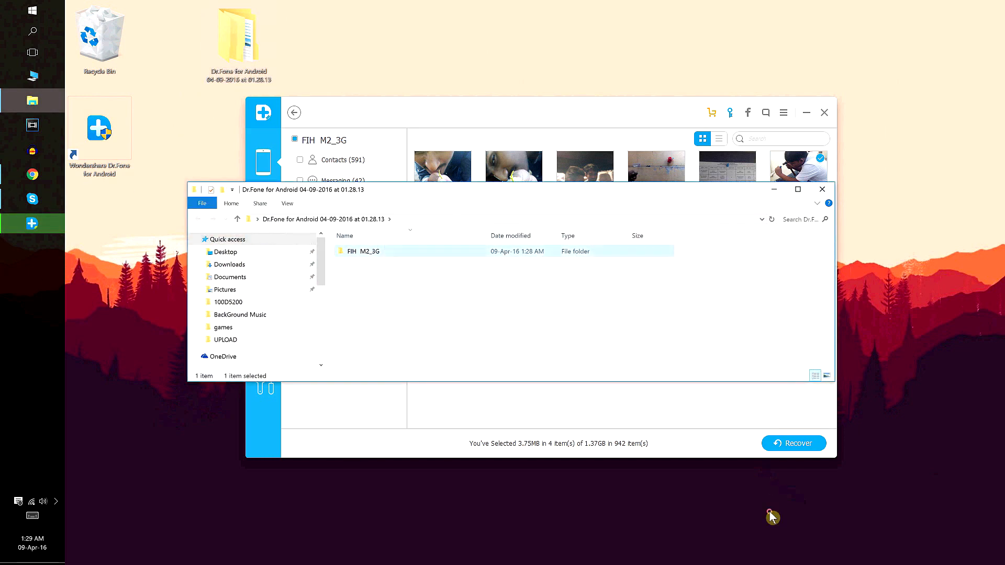
{"action": "key", "text": "Return"}
{"action": "key", "text": "Return"}
{"action": "key", "text": "Return"}
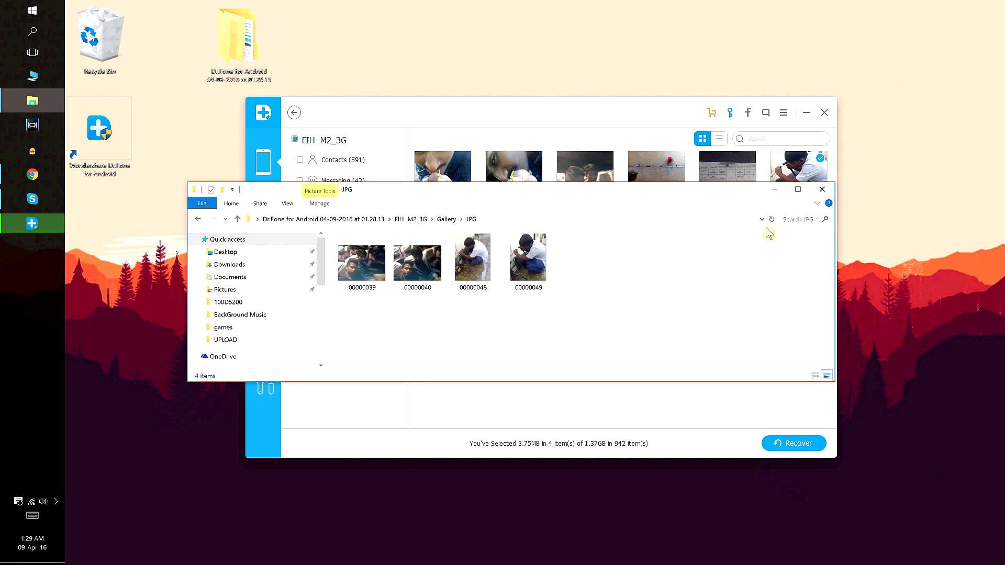
{"action": "left_click", "coordinate": [822, 190]}
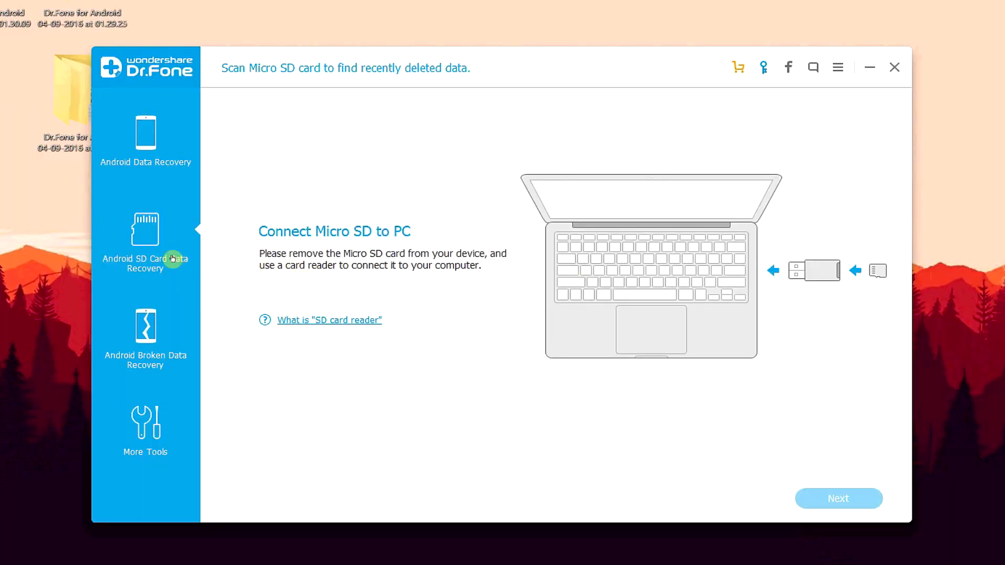
- Tour Android Broken Data Recovery and the Lock Screen Removal tool under More Tools
{"action": "left_click", "coordinate": [188, 320]}
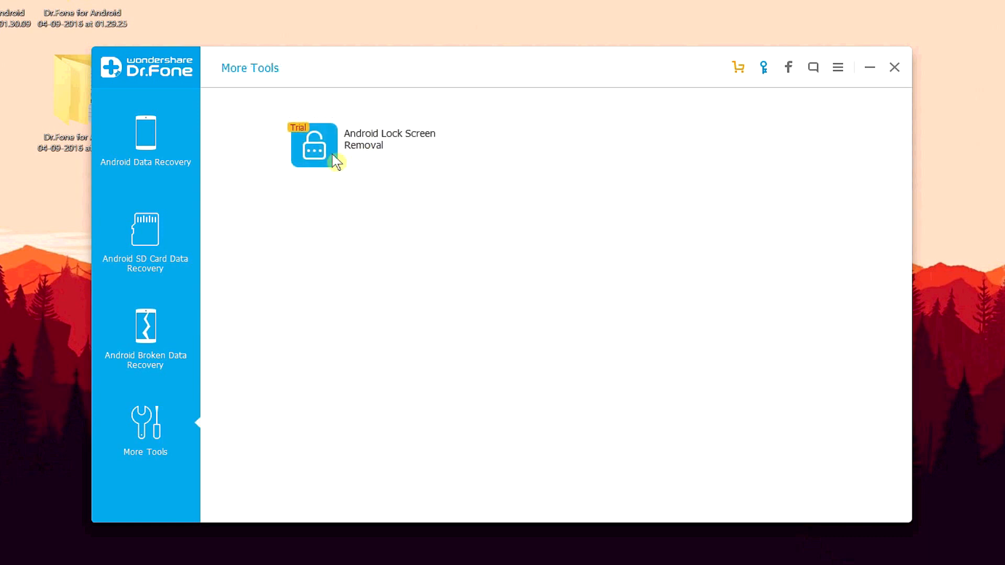
{"action": "left_click", "coordinate": [336, 162]}
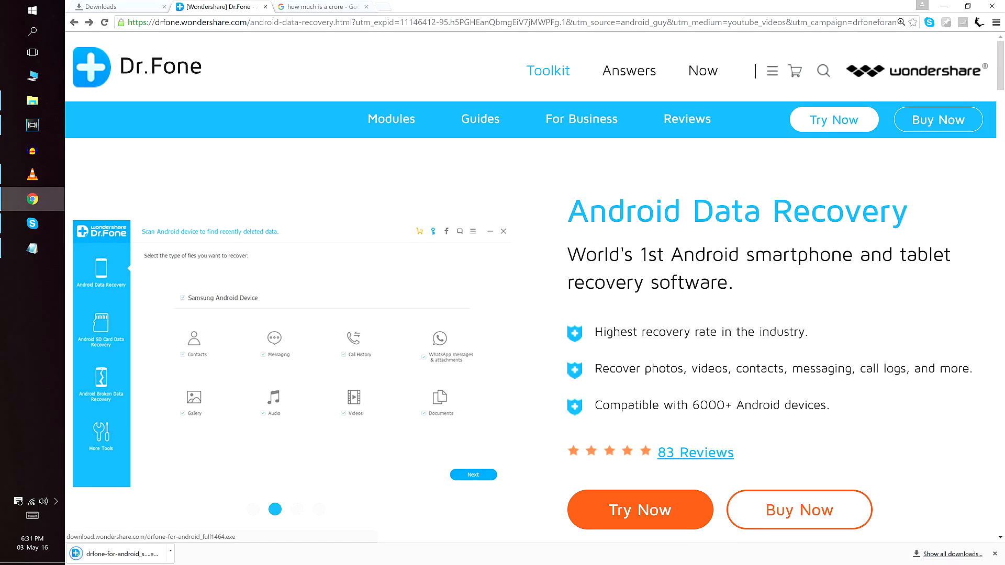
- Go to the Buy Now page showing $49.95 per tool or $119.95 for the suite, dismissing the downloads shelf
{"action": "left_click", "coordinate": [796, 518]}
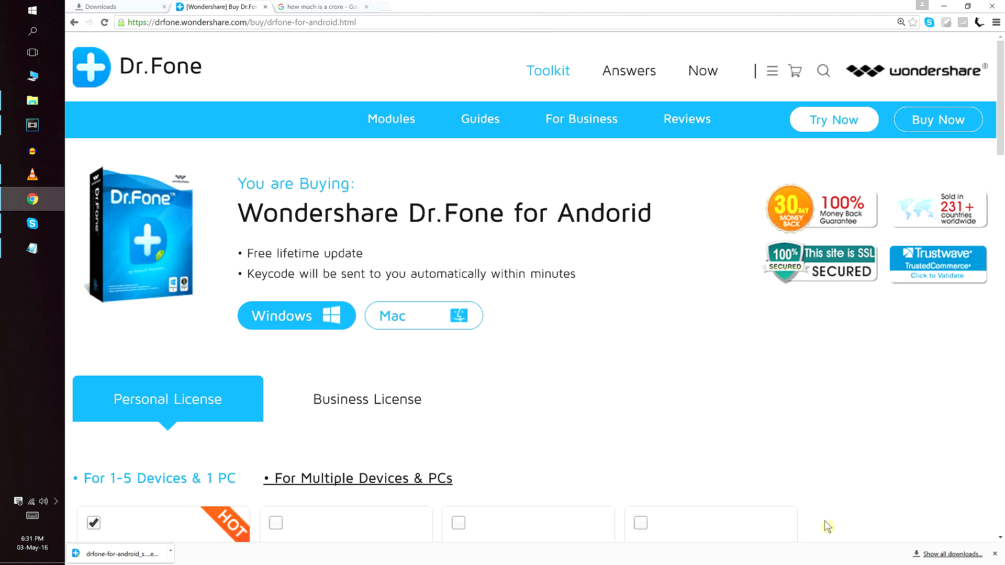
{"action": "left_click", "coordinate": [994, 554]}
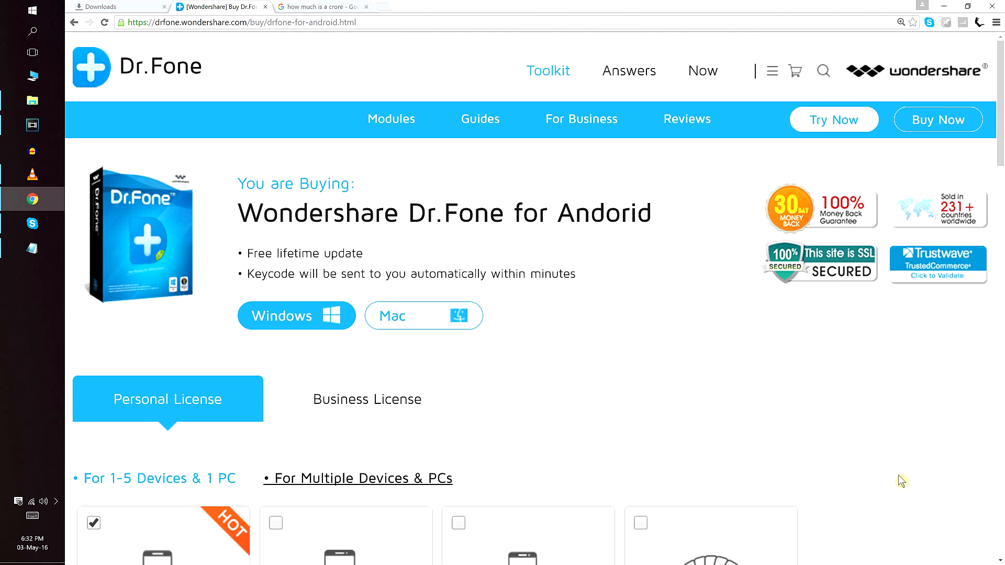
{"action": "scroll", "coordinate": [901, 481], "scroll_direction": "down", "scroll_amount": 4}
{"action": "scroll", "coordinate": [901, 481], "scroll_direction": "down", "scroll_amount": 2}
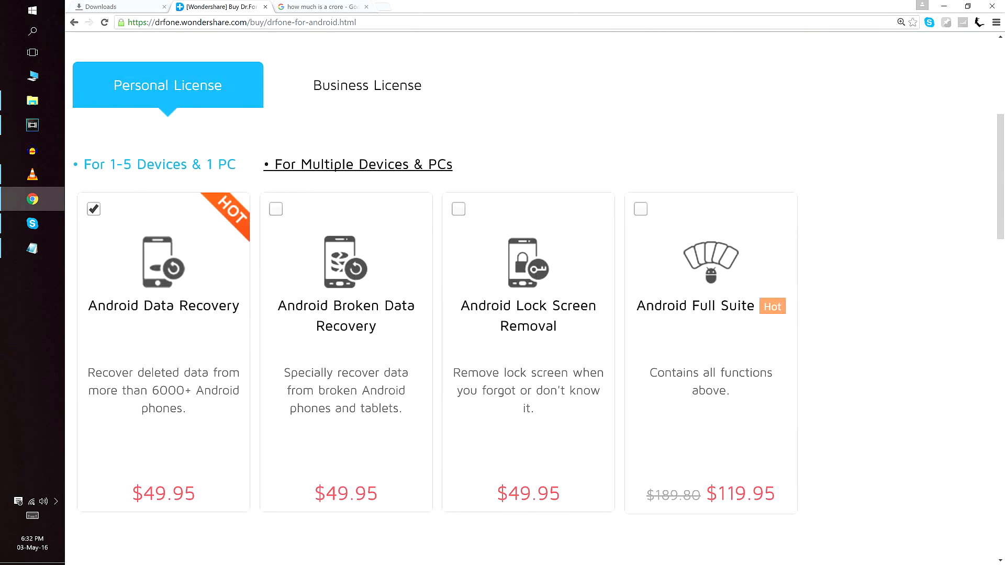
{"action": "scroll", "coordinate": [901, 481], "scroll_direction": "down", "scroll_amount": 5}
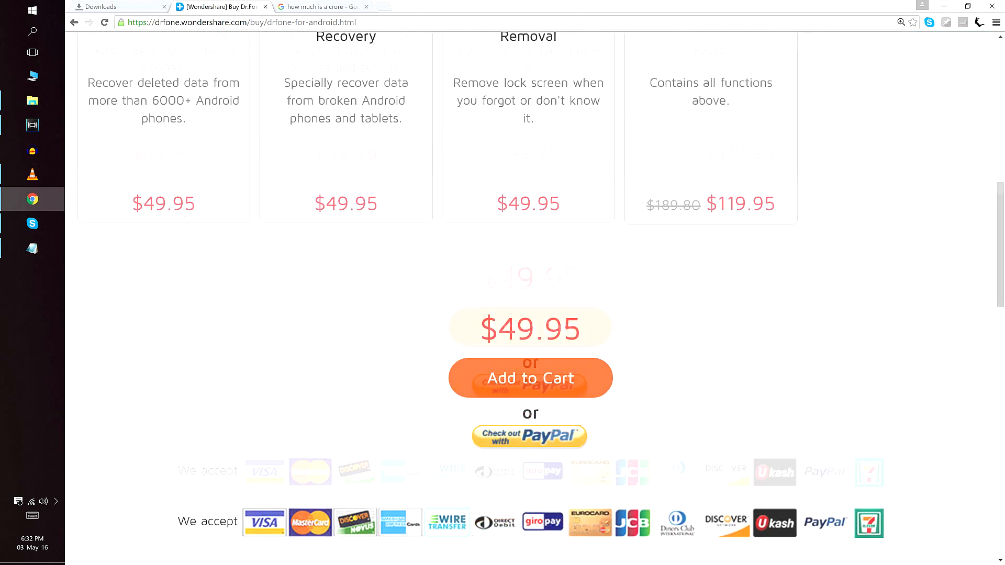
{"action": "scroll", "coordinate": [901, 481], "scroll_direction": "down", "scroll_amount": 1}
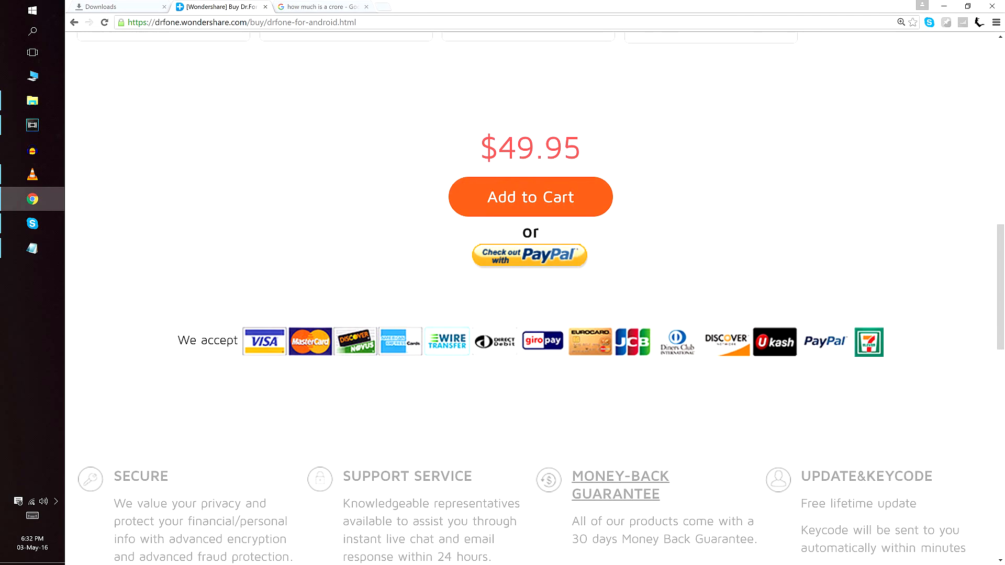
{"action": "scroll", "coordinate": [901, 481], "scroll_direction": "down", "scroll_amount": 1}
{"action": "scroll", "coordinate": [901, 482], "scroll_direction": "down", "scroll_amount": 4}
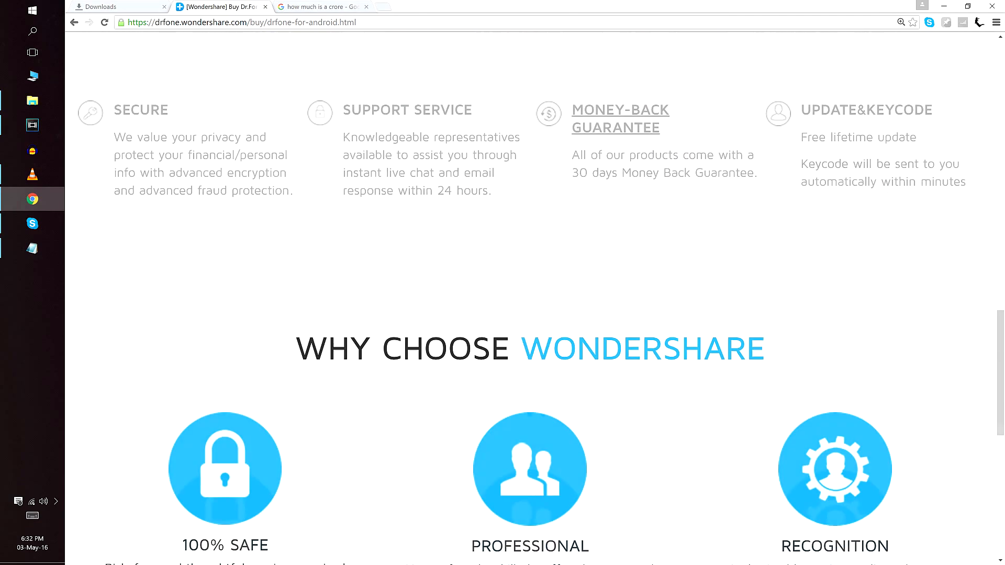
{"action": "scroll", "coordinate": [901, 481], "scroll_direction": "down", "scroll_amount": 1}
{"action": "scroll", "coordinate": [901, 481], "scroll_direction": "down", "scroll_amount": 1}
{"action": "scroll", "coordinate": [902, 481], "scroll_direction": "down", "scroll_amount": 1}
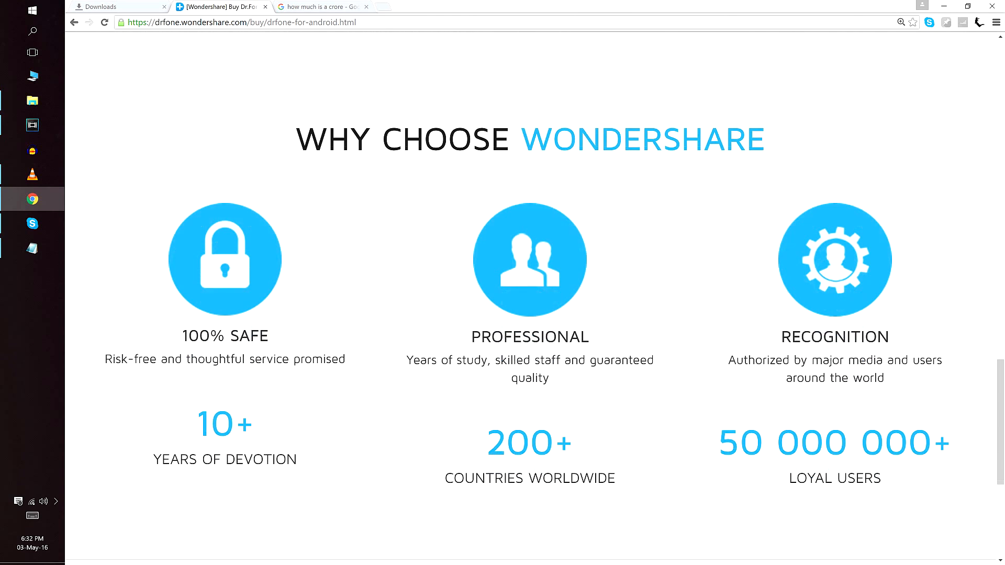